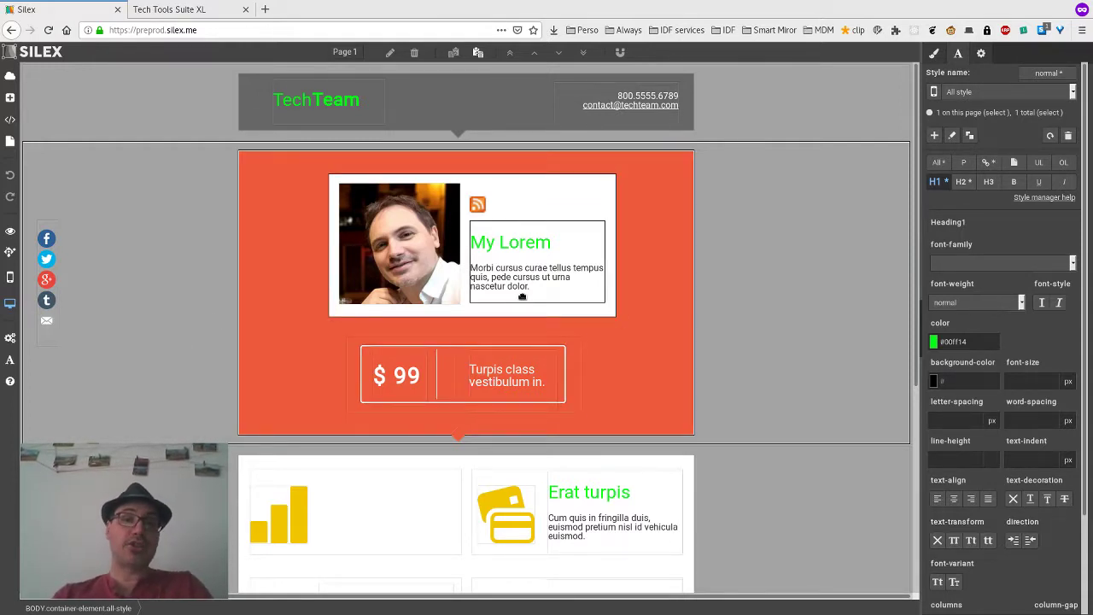
Insert a new section between the orange price section and the white features section, and make it several times taller.
scroll(522, 296, down, 5)
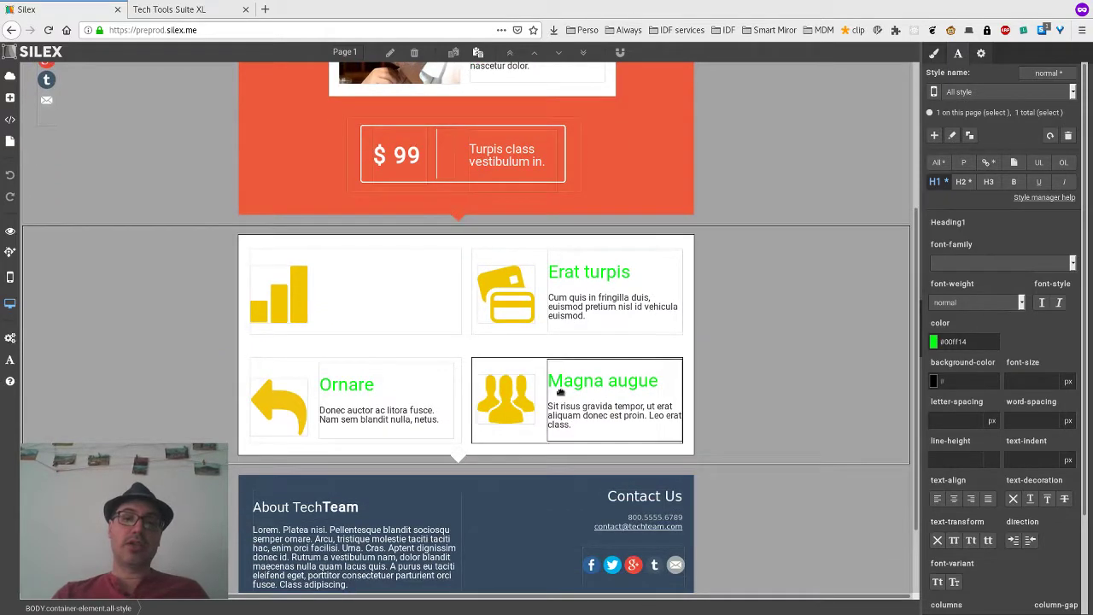
scroll(607, 320, up, 5)
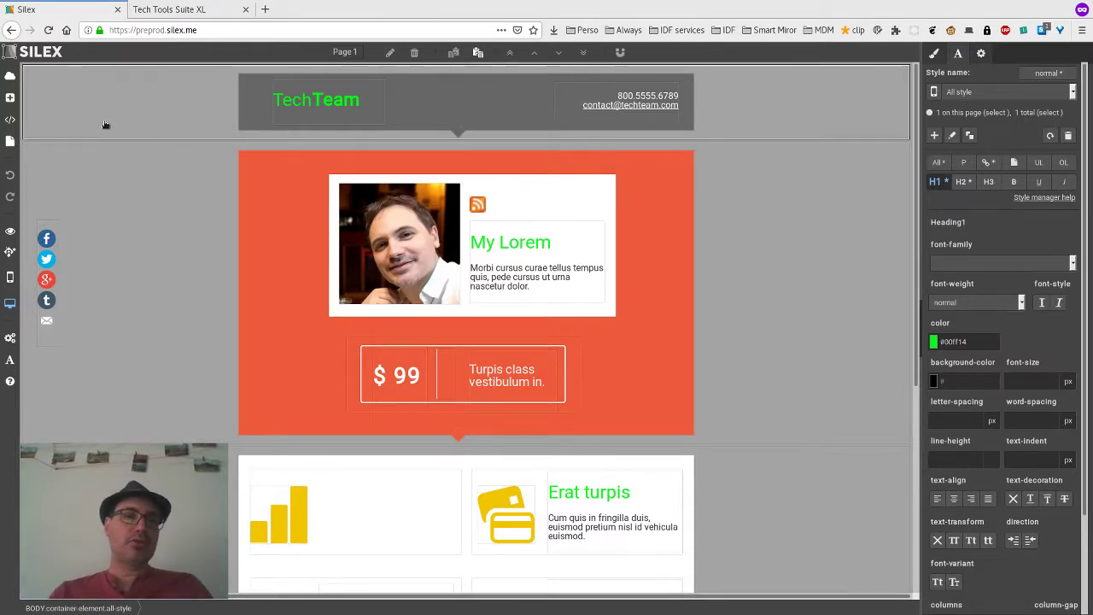
click(10, 99)
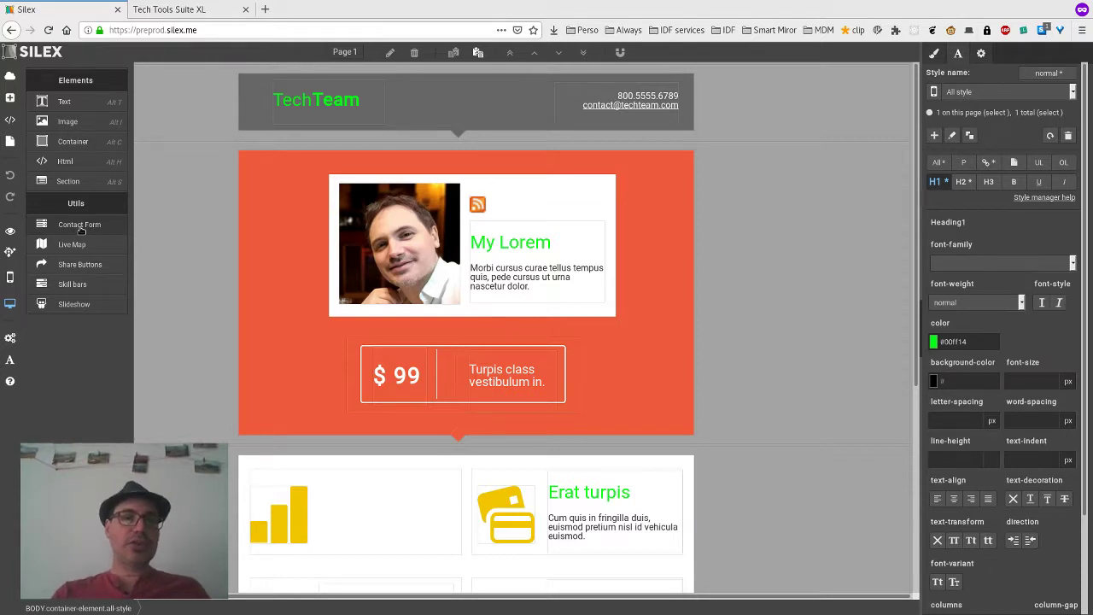
click(75, 182)
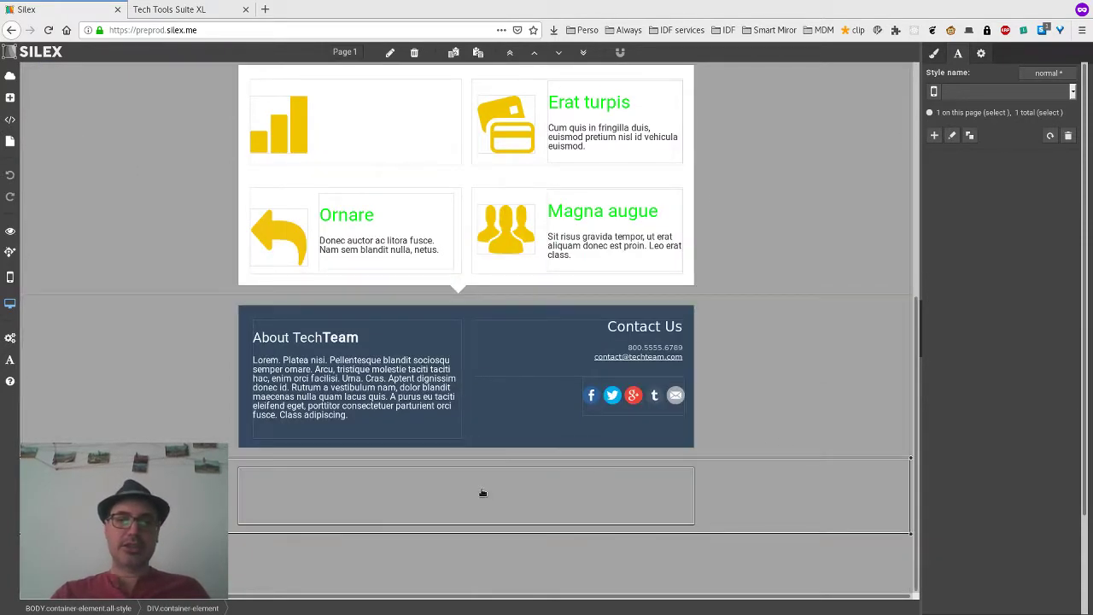
key(alt+Up)
key(alt+Up)
key(alt+Up)
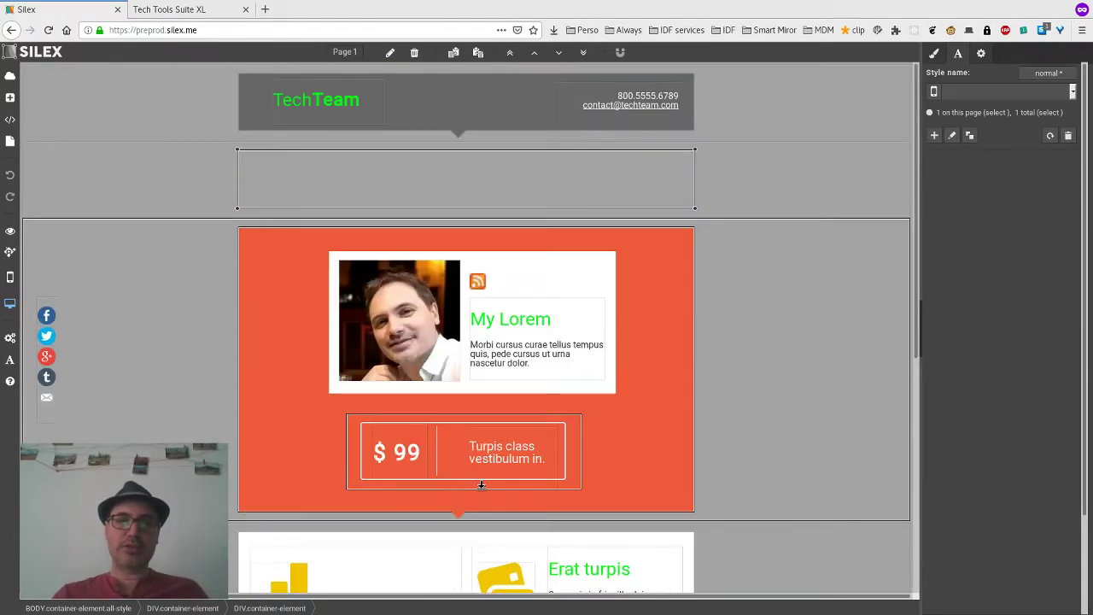
key(alt+Down)
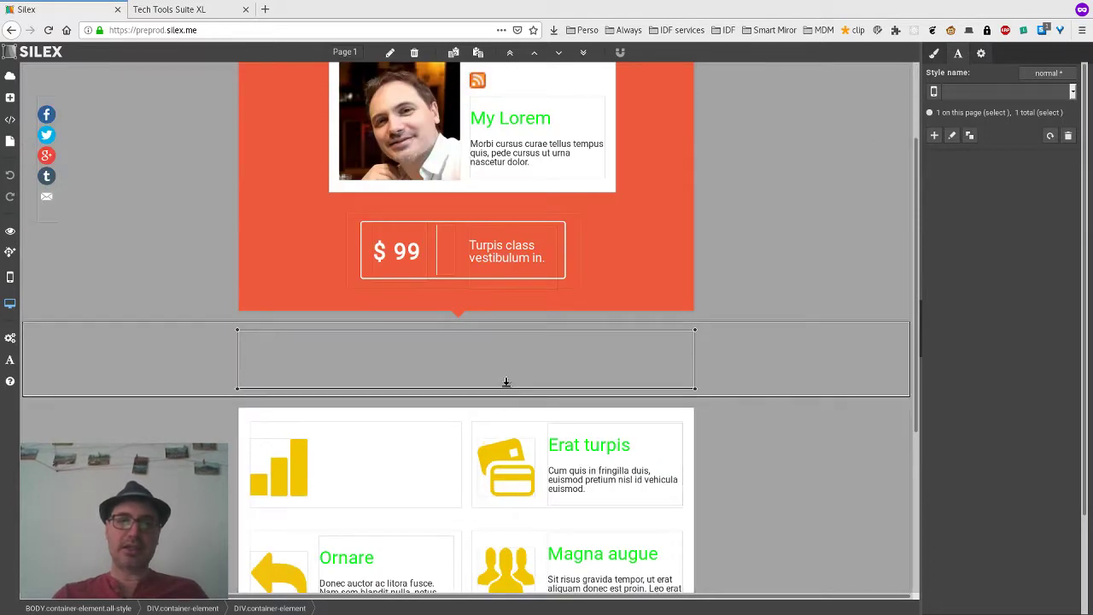
drag(506, 382, 518, 556)
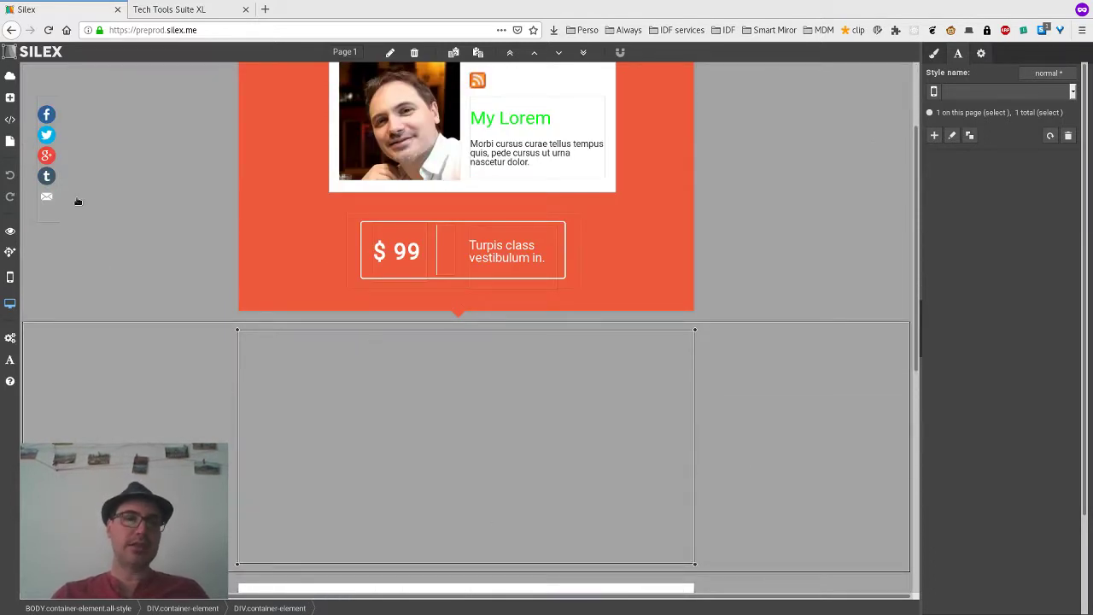
Add a Contact Form component centred inside the new empty section and open its sendTo setting for editing.
click(10, 98)
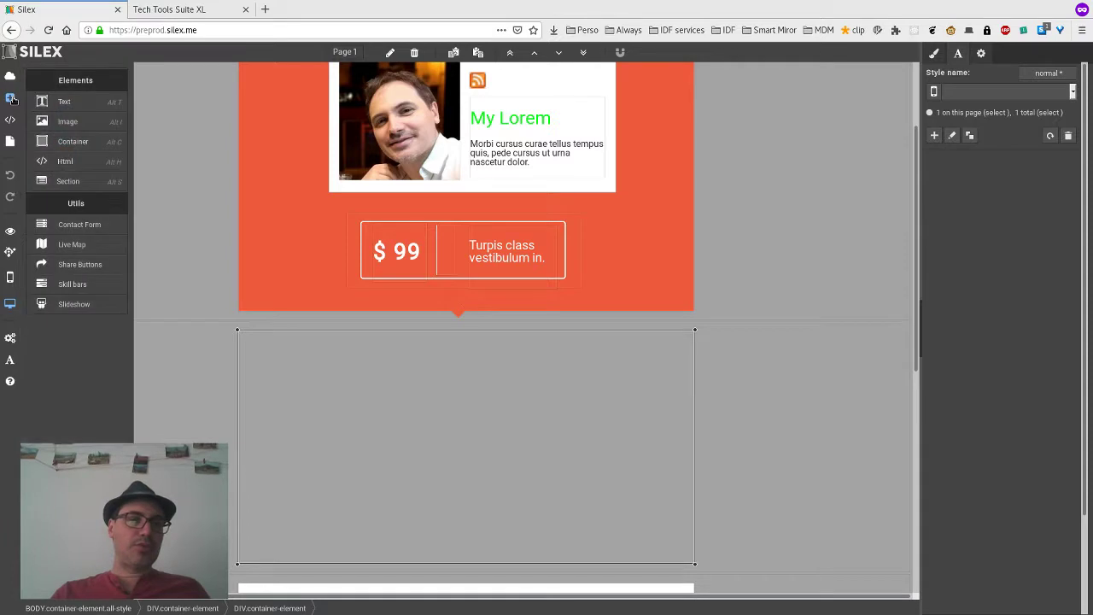
click(88, 228)
drag(476, 341, 481, 258)
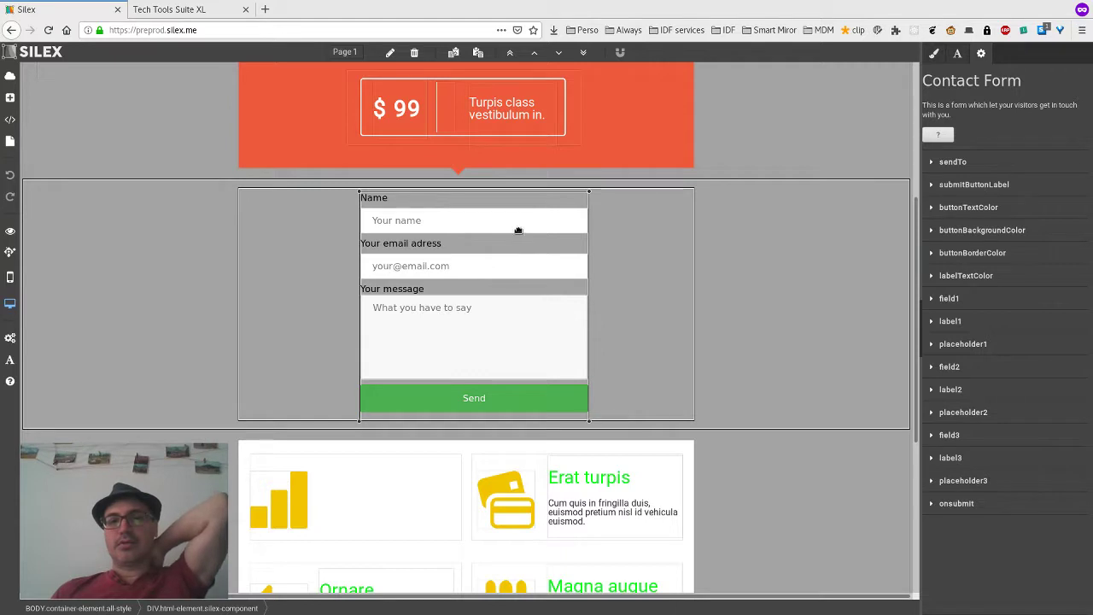
click(953, 162)
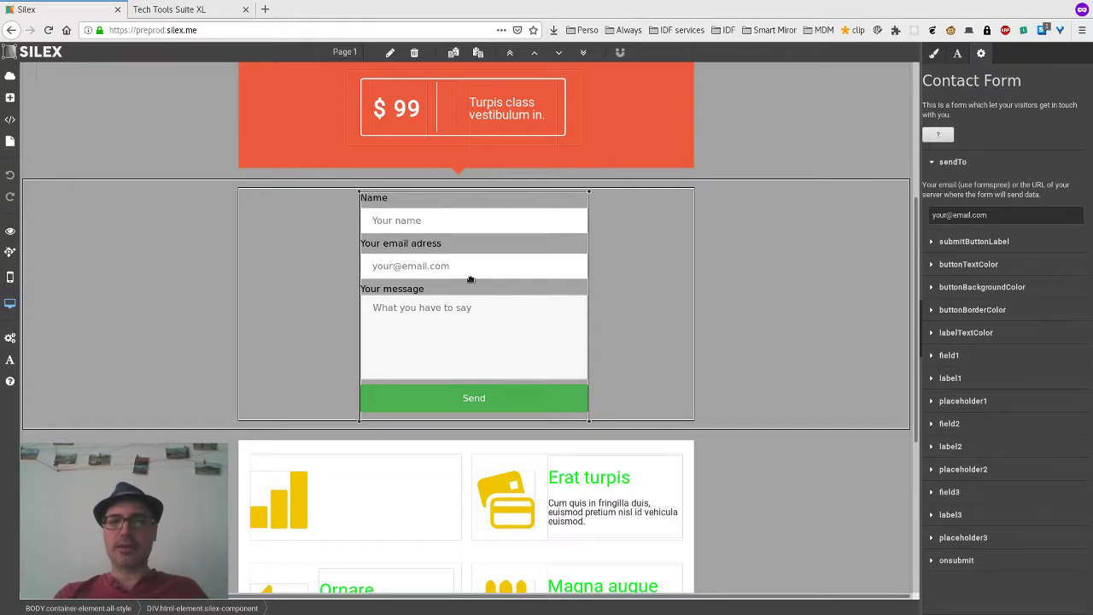
click(1047, 210)
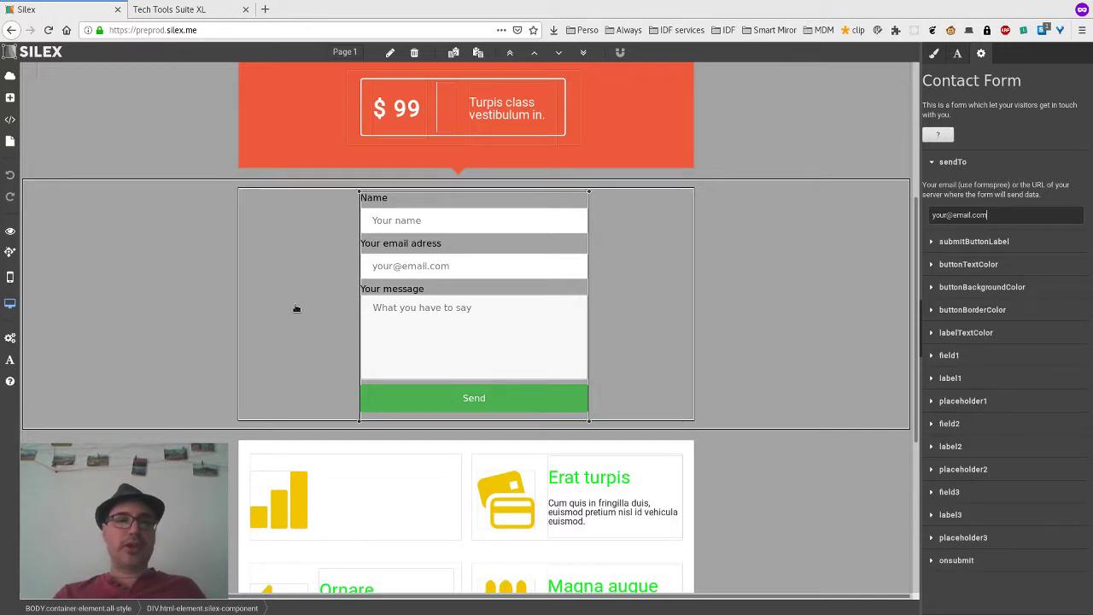
Save the website and preview it in the browser.
click(10, 75)
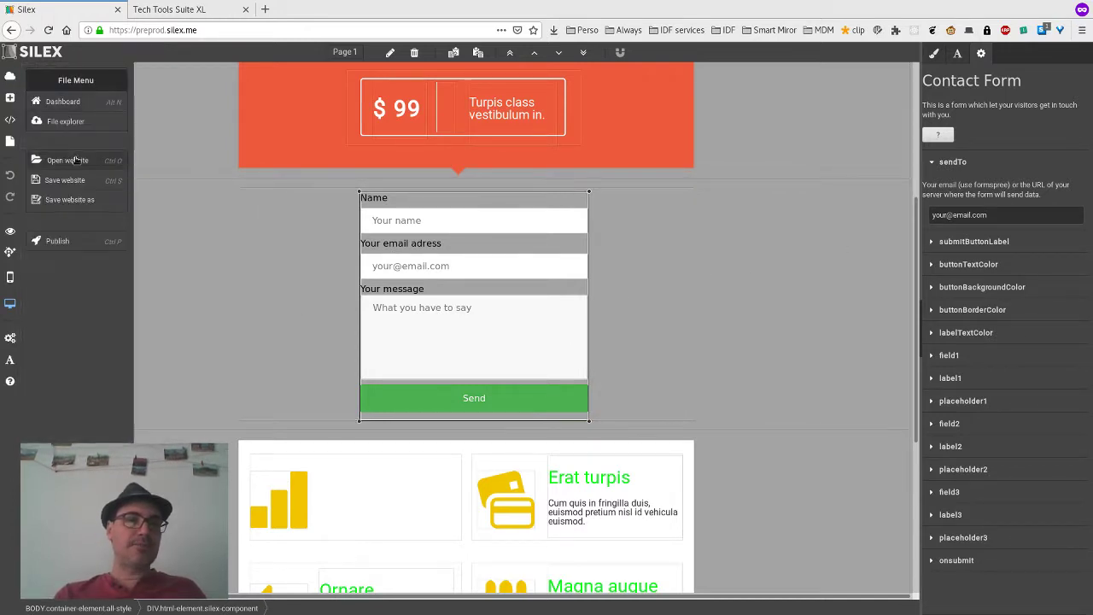
click(82, 189)
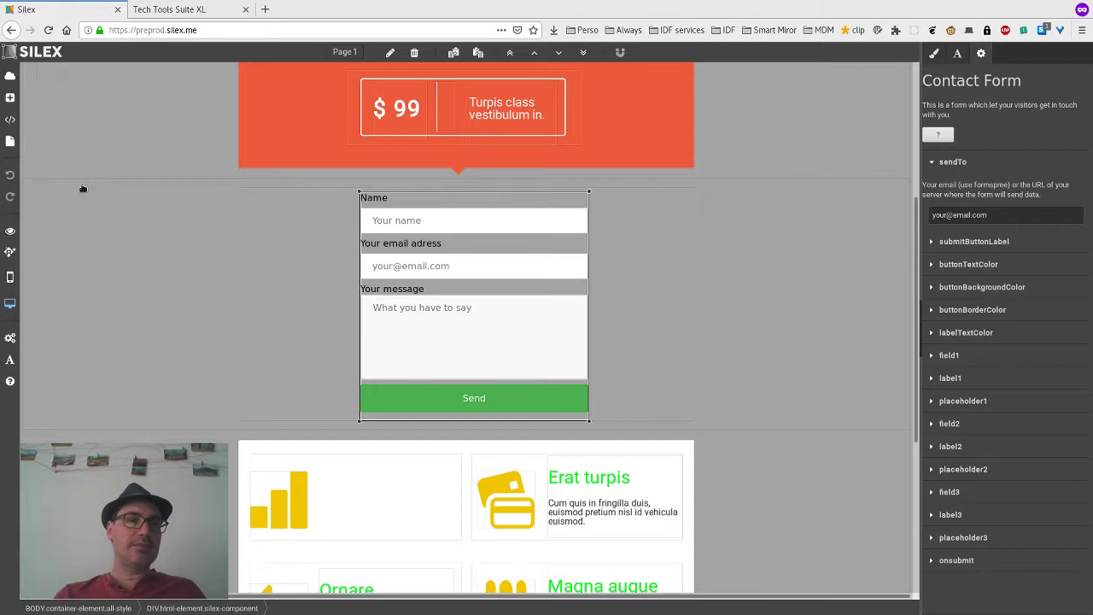
click(10, 233)
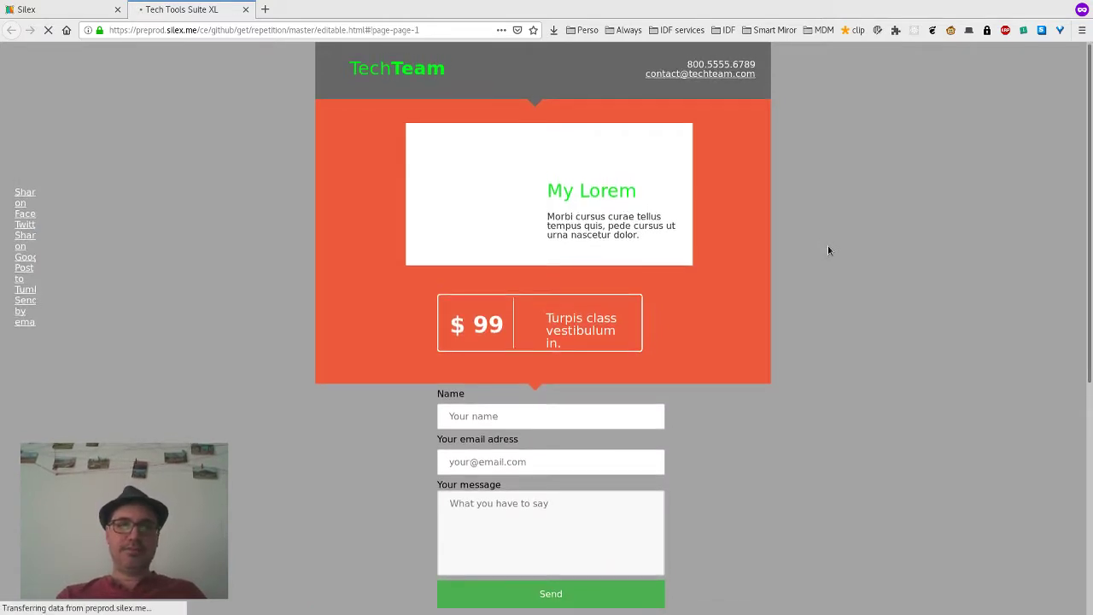
Test the contact form in the preview by entering "a" as the email address and sending it with the other fields empty.
scroll(828, 250, down, 2)
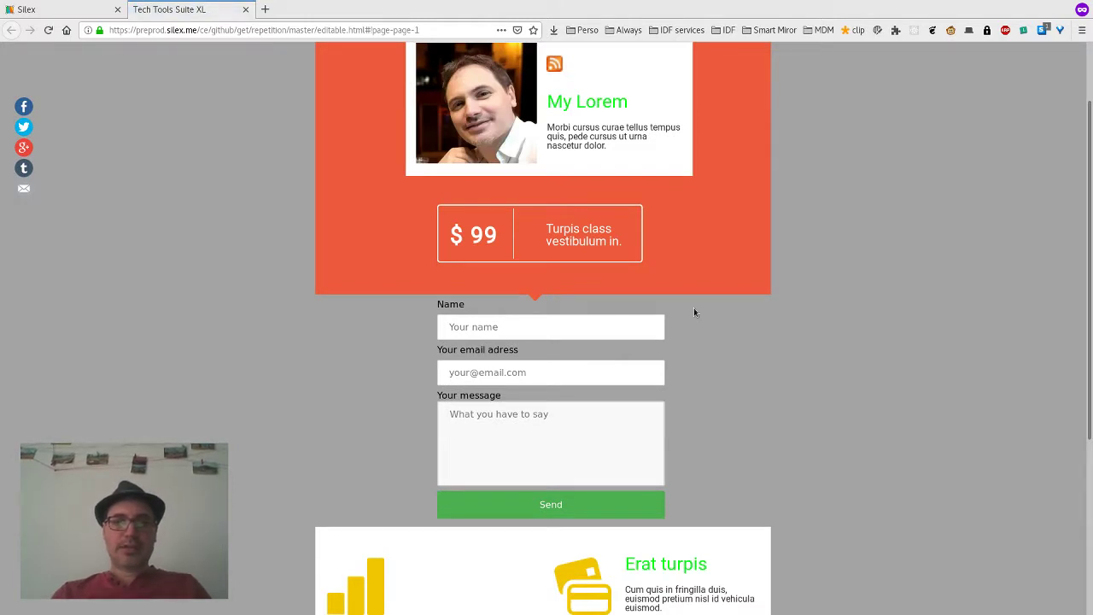
scroll(694, 309, down, 3)
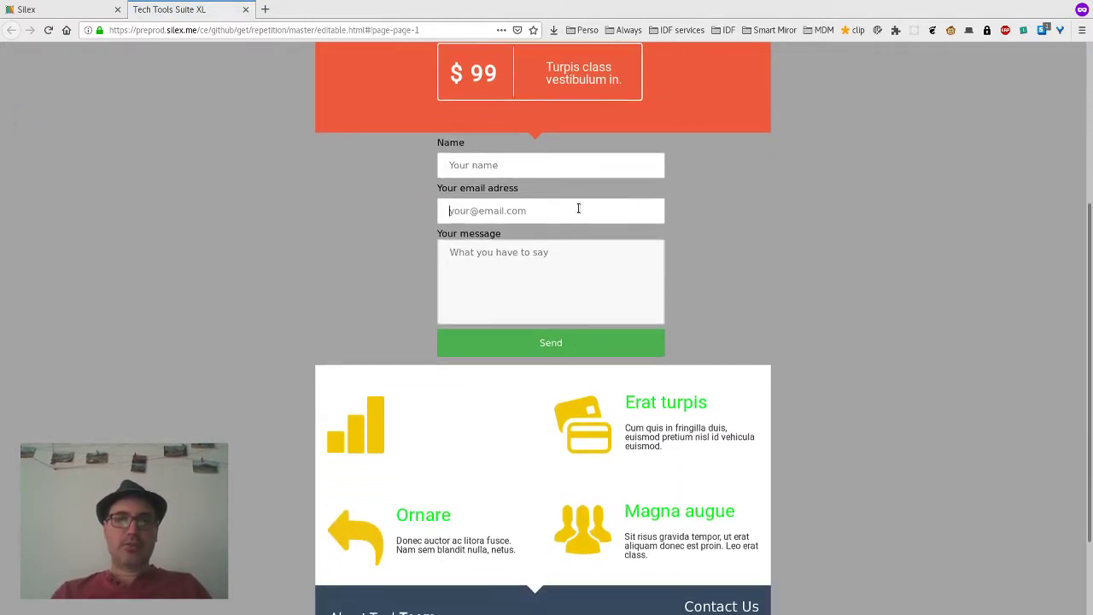
text(a)
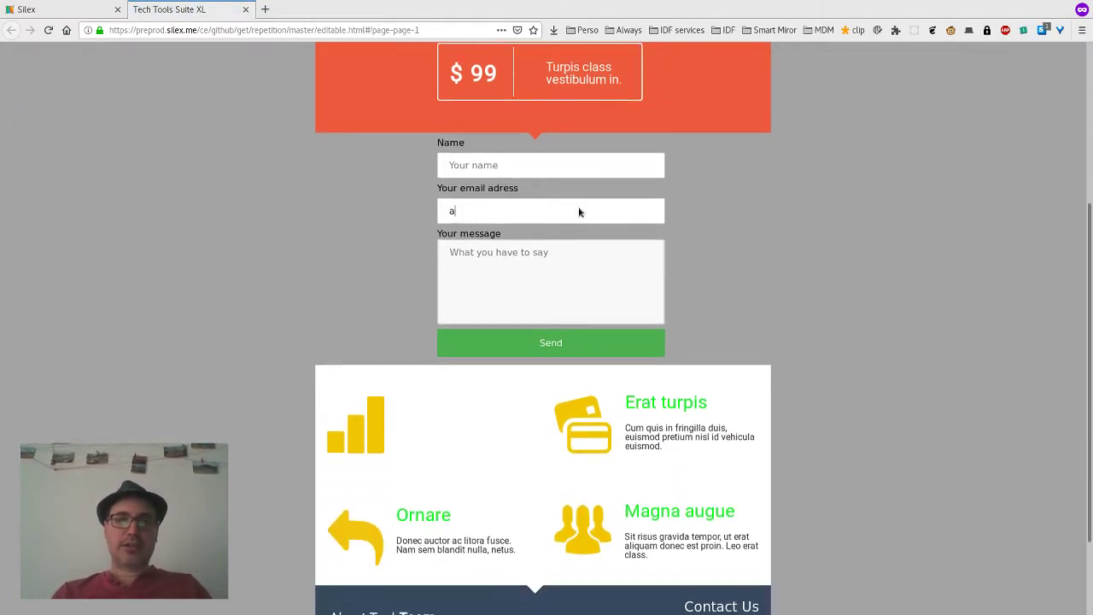
click(544, 344)
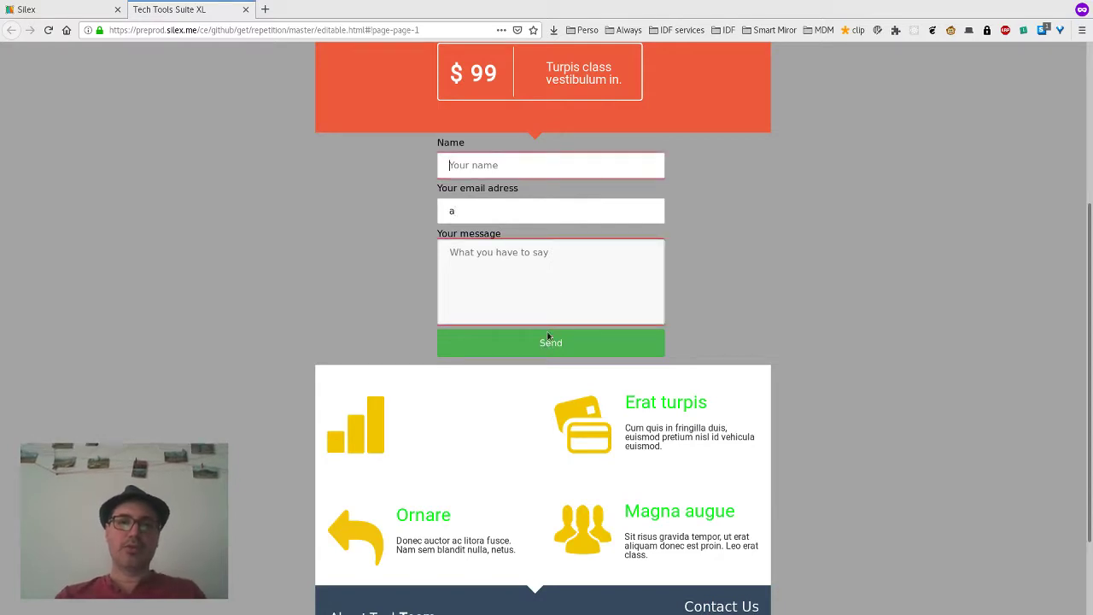
scroll(780, 218, up, 3)
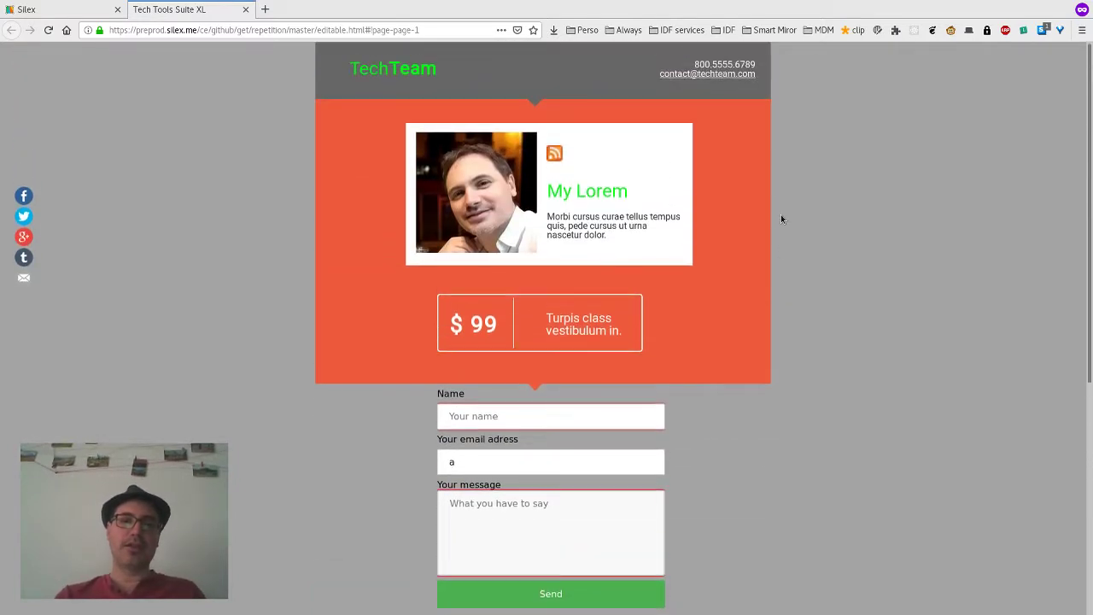
Return to the Silex editor and move the contact form to the left edge of its section.
click(74, 9)
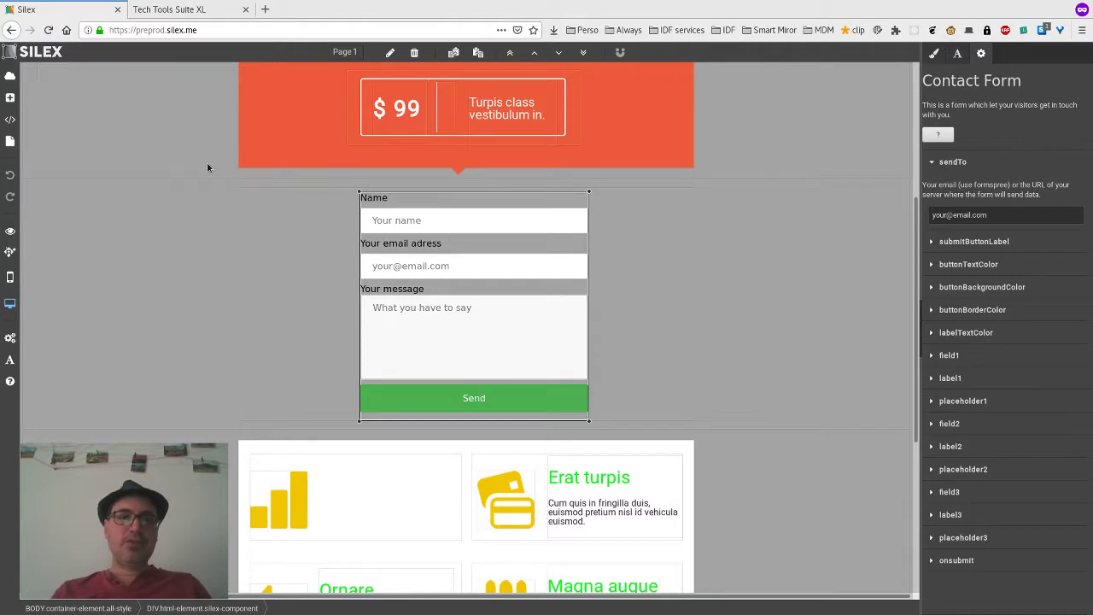
drag(404, 289, 346, 297)
Add a Live Map component and place it beside the contact form in the same section.
mouse_move(10, 97)
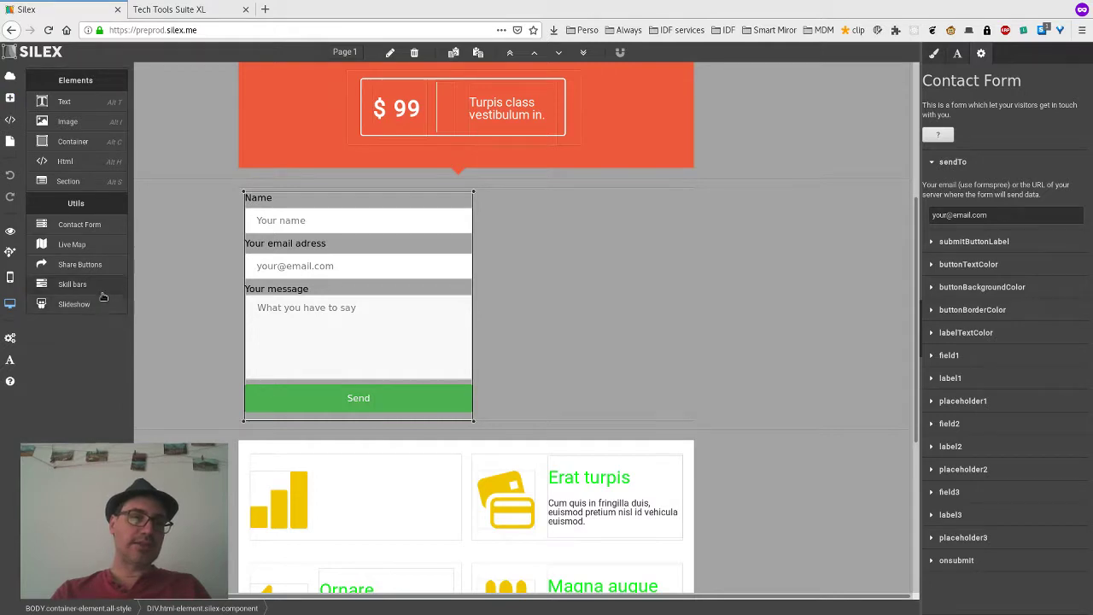
click(88, 246)
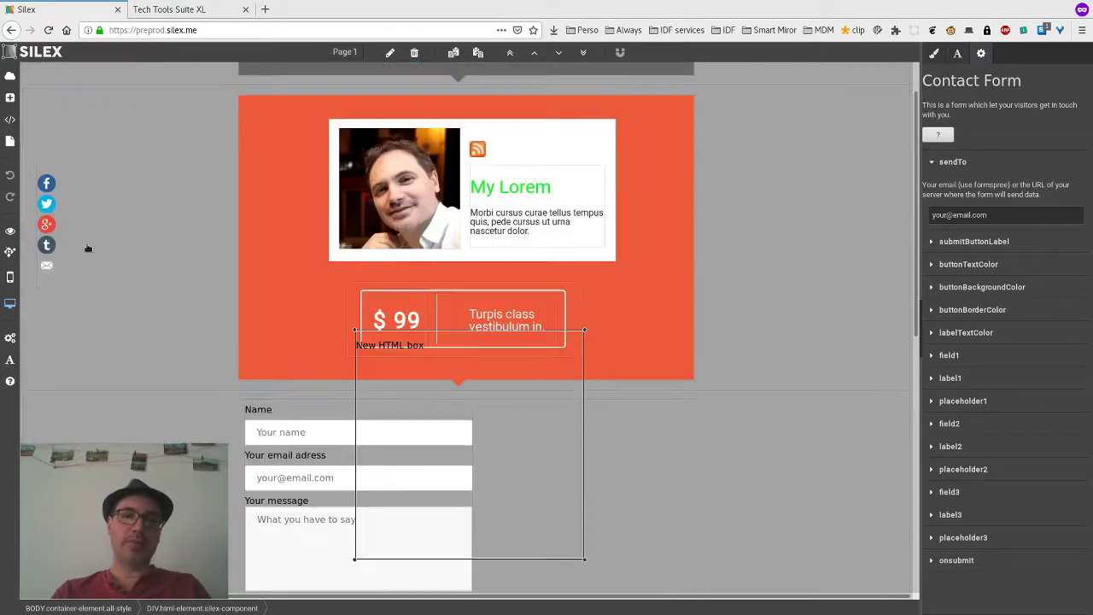
scroll(556, 383, down, 3)
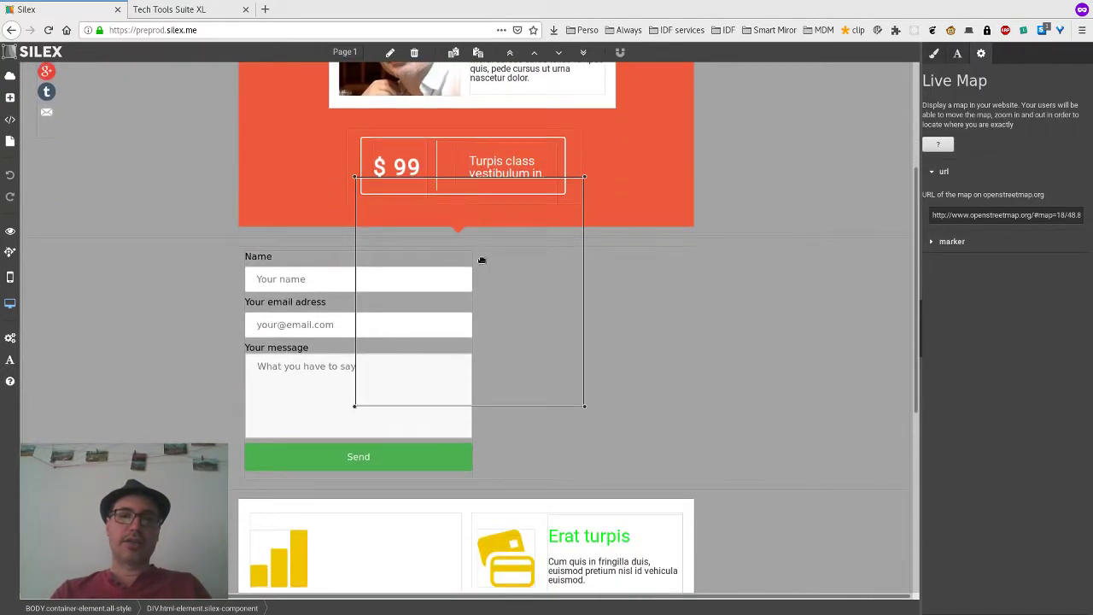
drag(481, 259, 593, 335)
scroll(592, 335, down, 6)
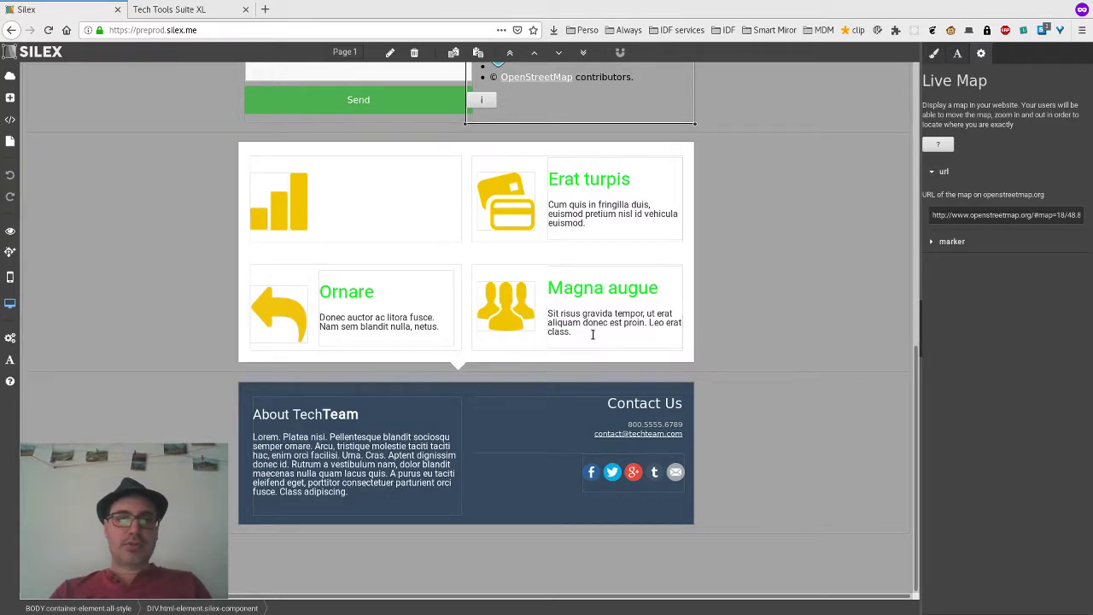
scroll(610, 200, up, 3)
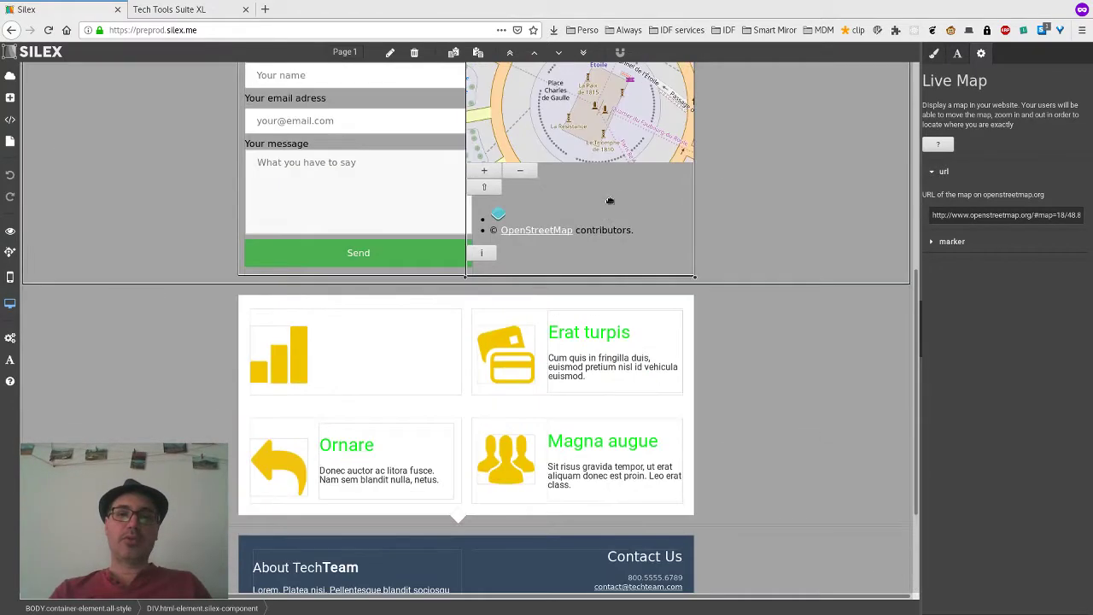
Delete the Live Map component beside the contact form.
key(Delete)
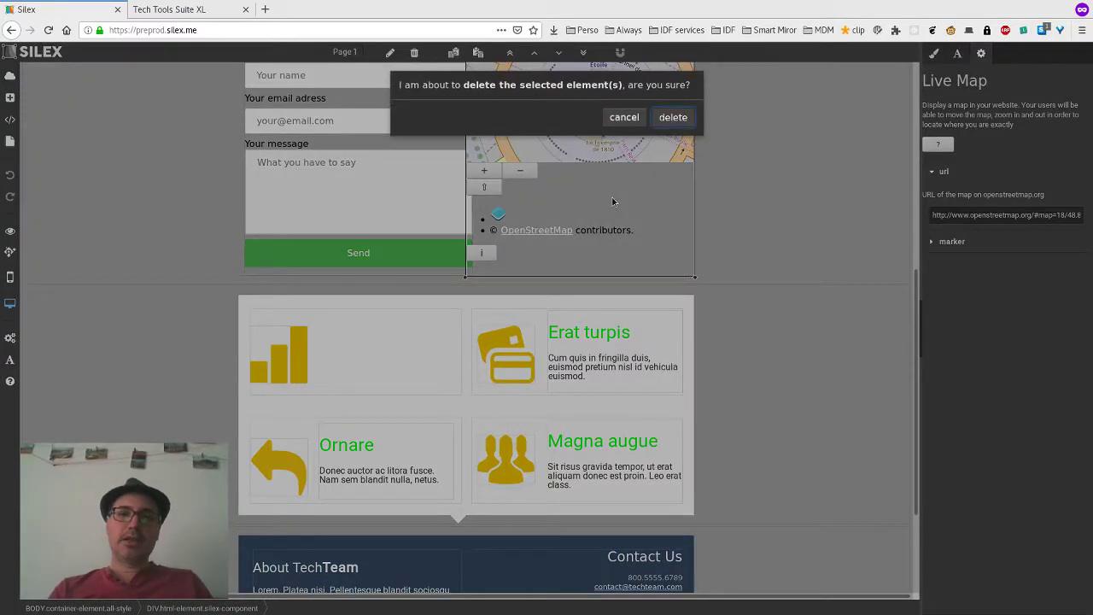
key(Return)
Rename the website's Page 1 to "Home page".
scroll(613, 202, up, 6)
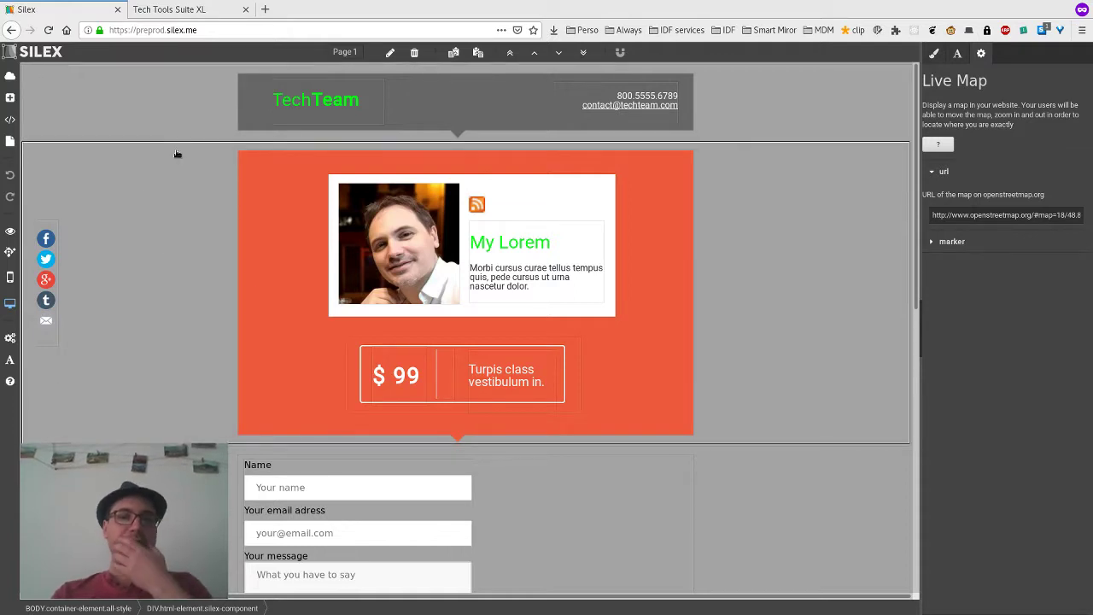
click(10, 143)
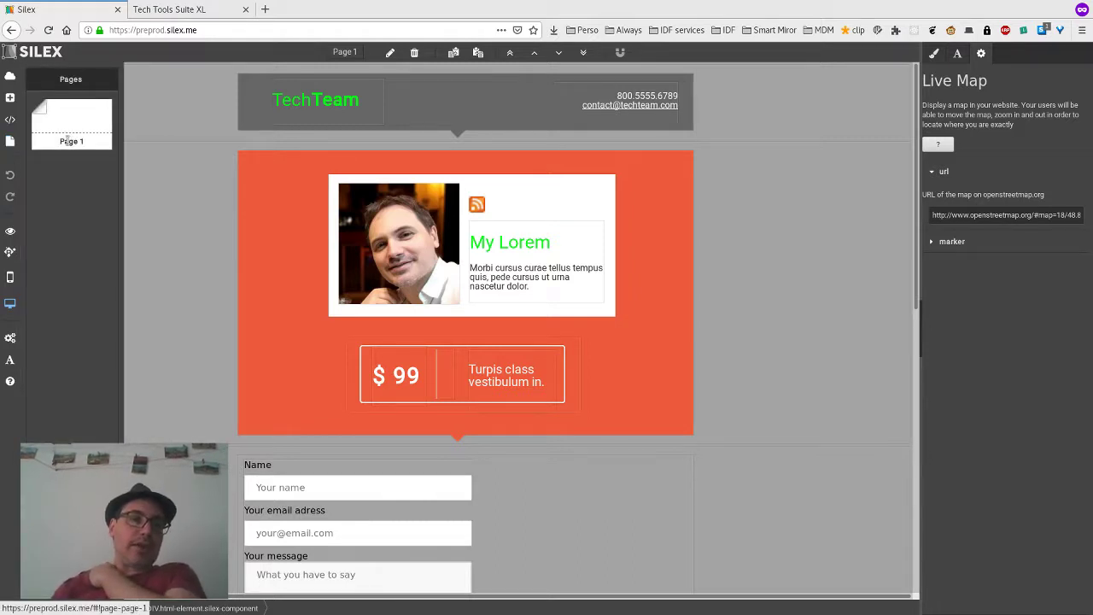
double_click(66, 141)
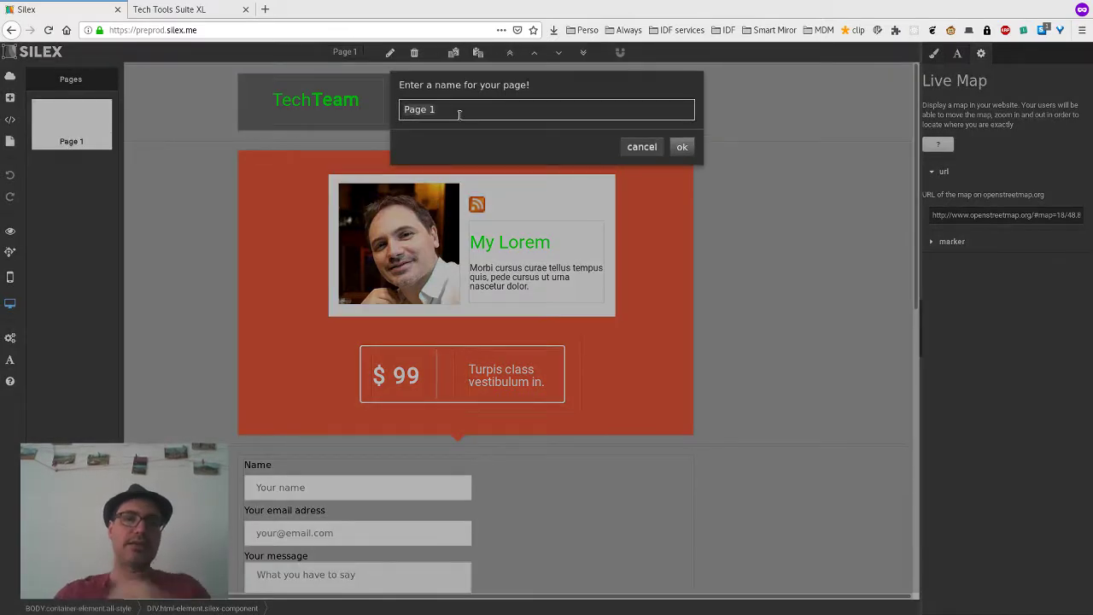
text(Home p)
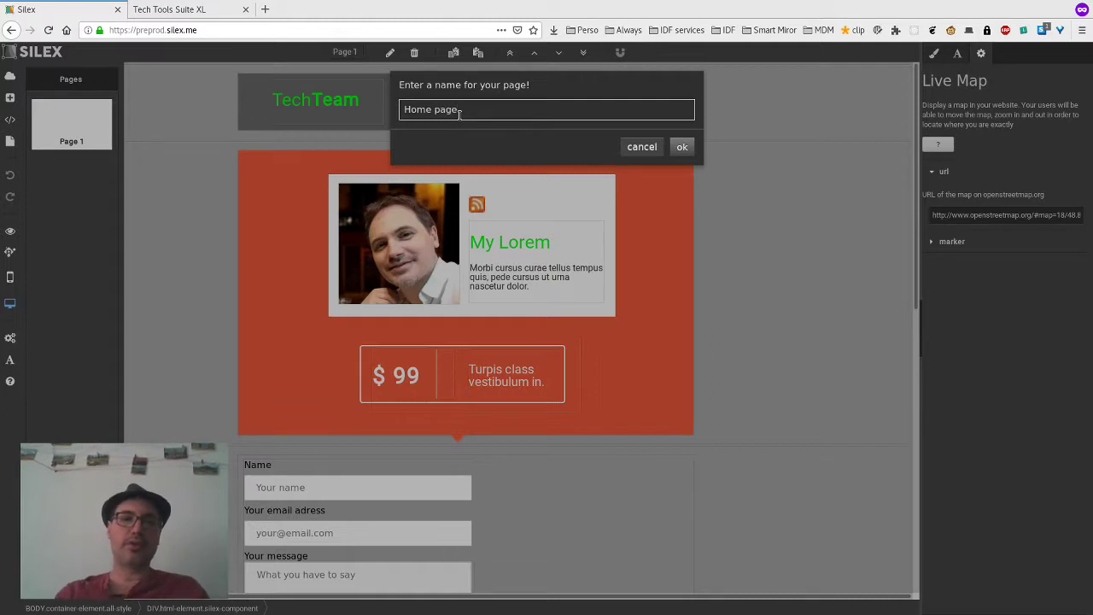
key(Return)
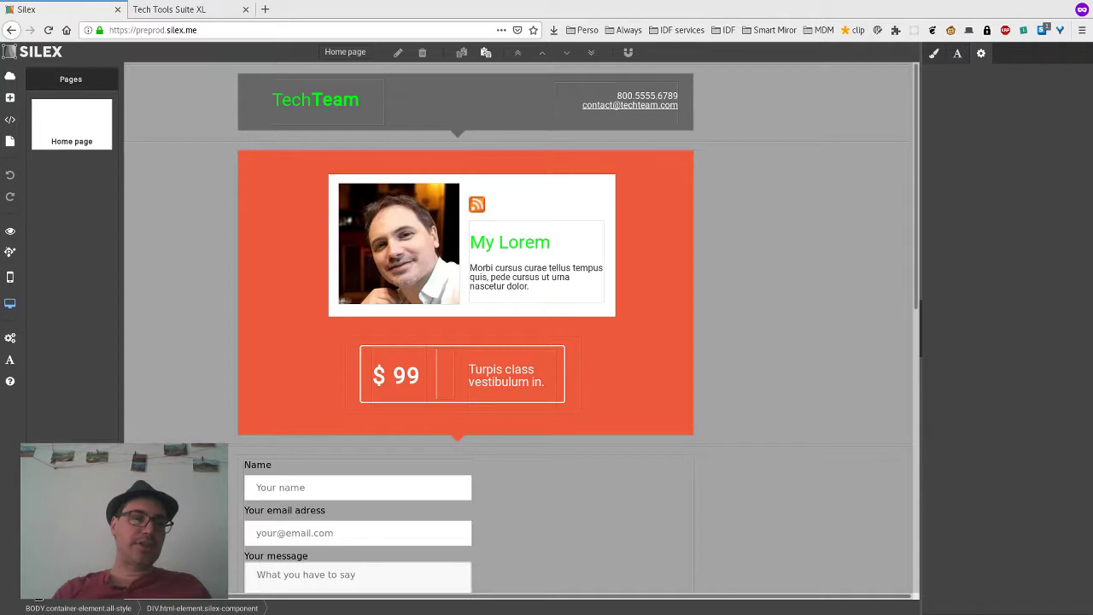
Add a new page named "Contact" and look over its content from header to footer.
key(alt+p)
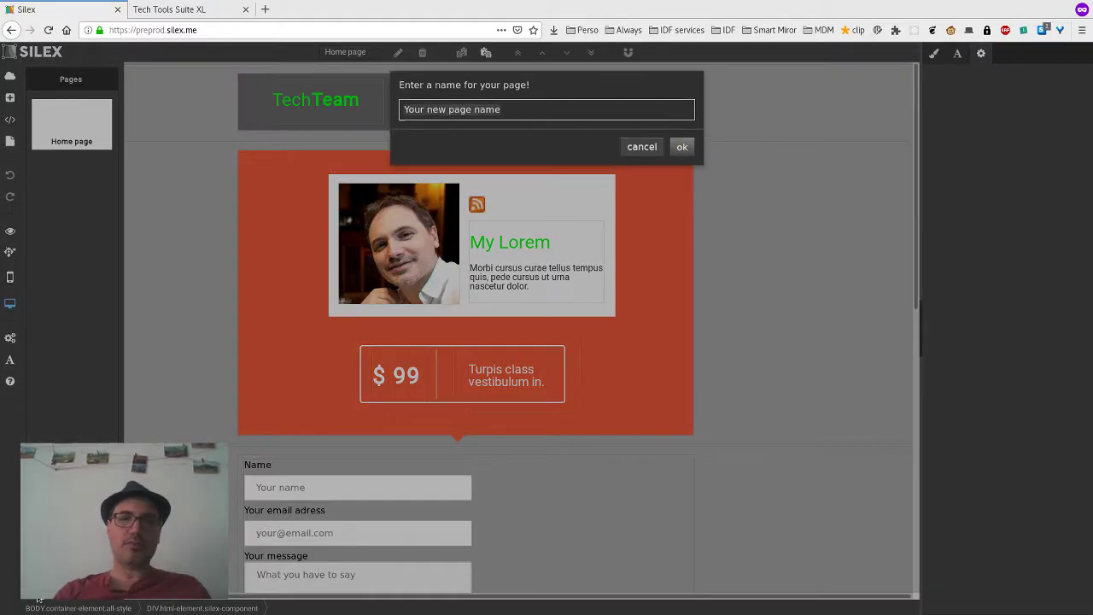
text(Conta)
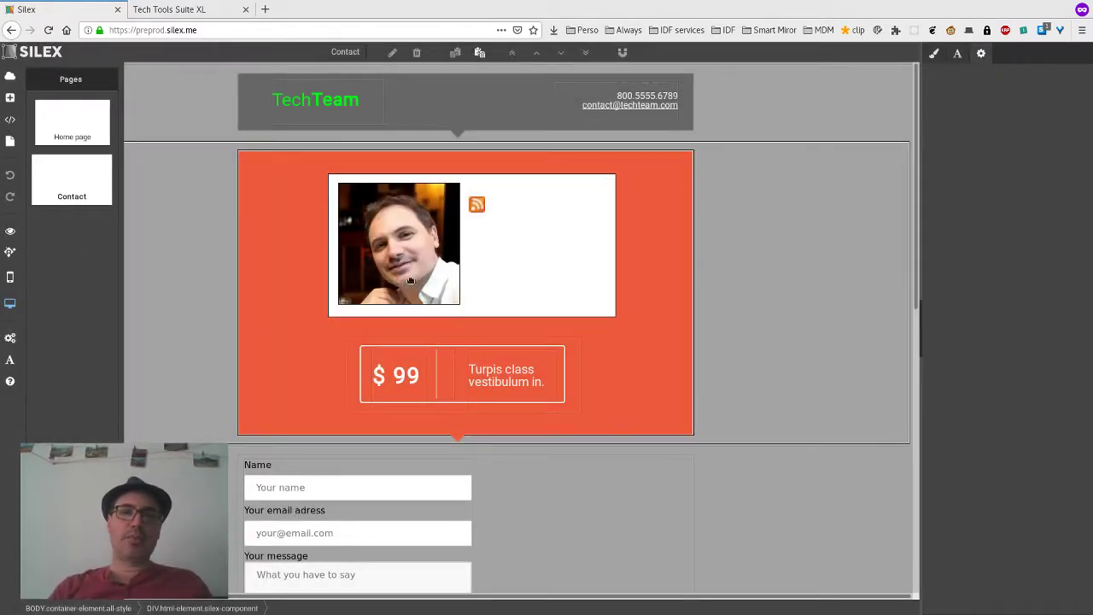
scroll(624, 326, down, 10)
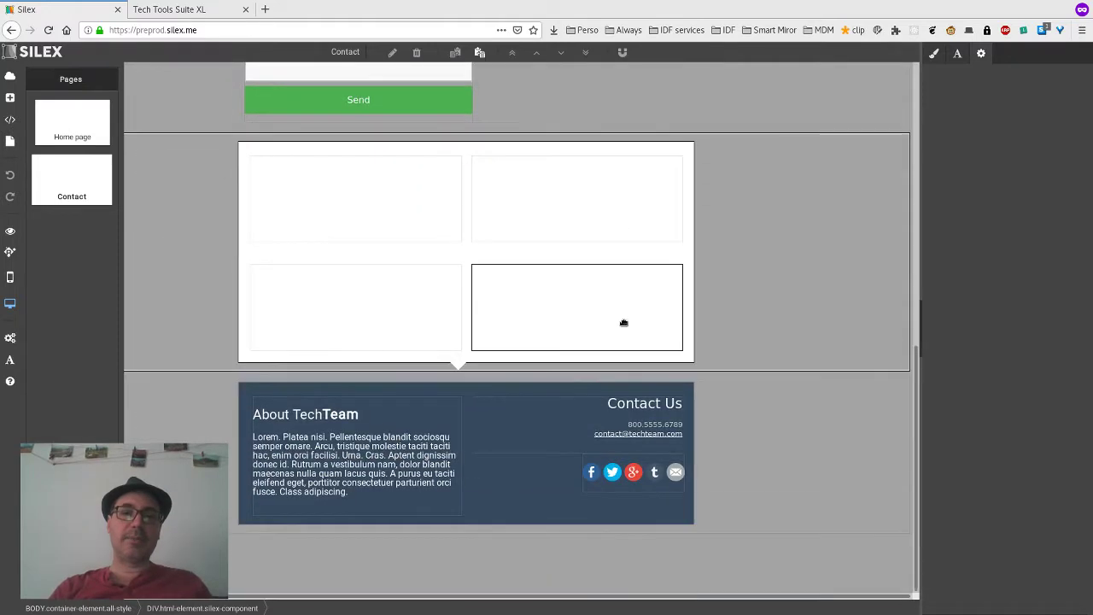
scroll(623, 323, up, 10)
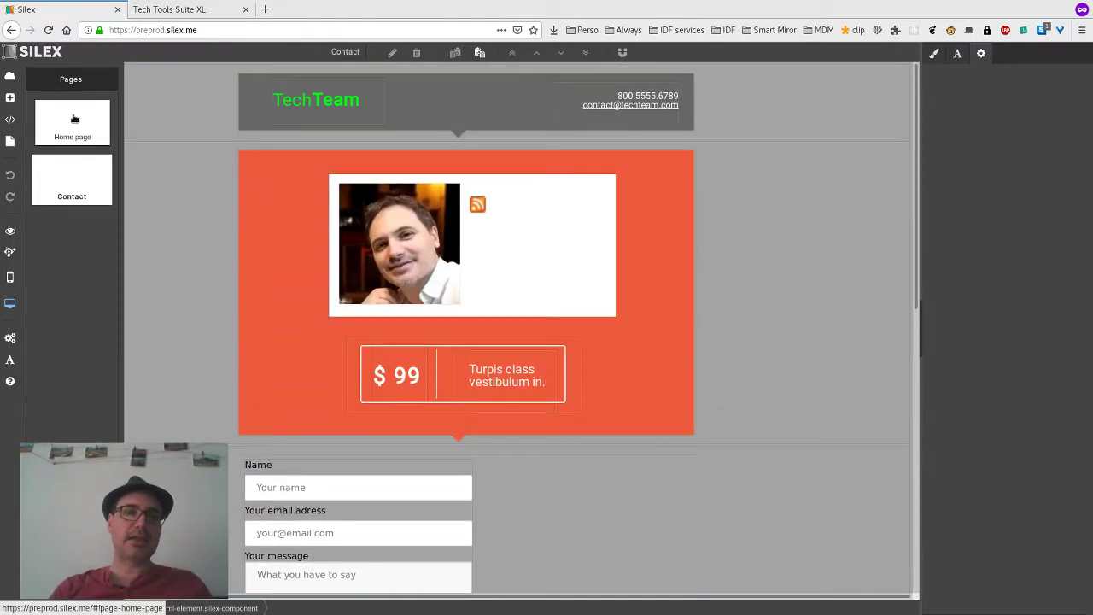
Switch between the Home page and the Contact page to compare which elements each one shows.
click(74, 119)
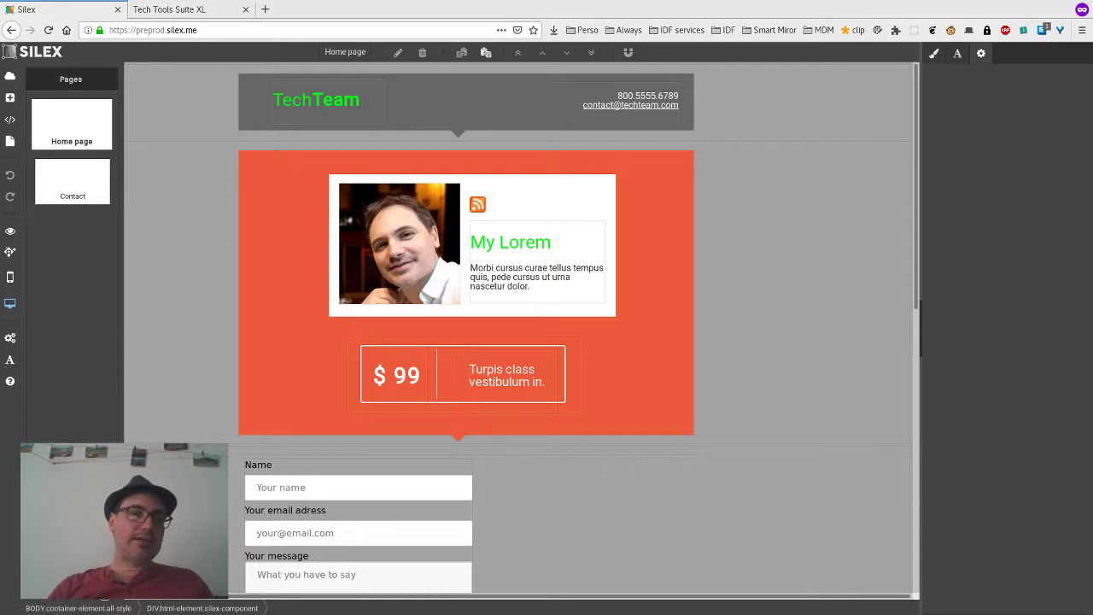
mouse_move(72, 124)
mouse_down()
mouse_move(72, 179)
mouse_move(68, 119)
mouse_up()
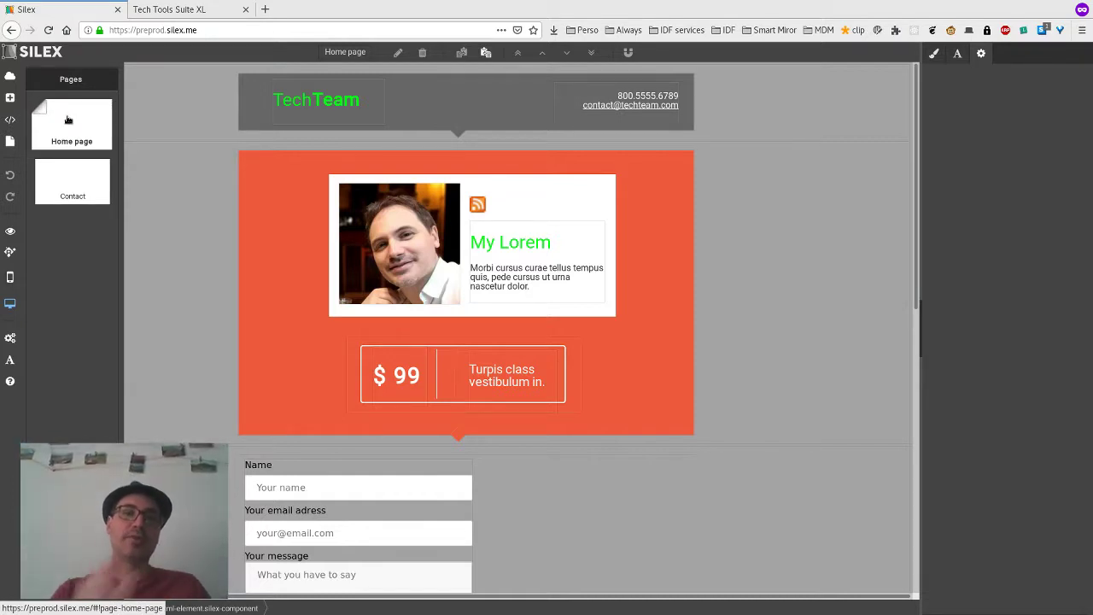
click(84, 171)
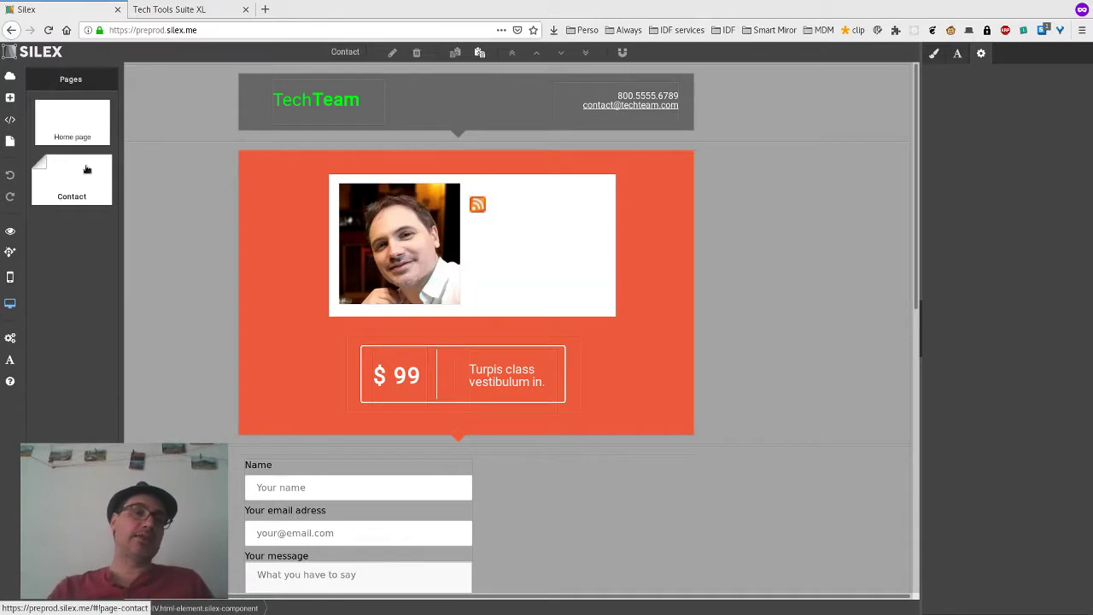
click(71, 121)
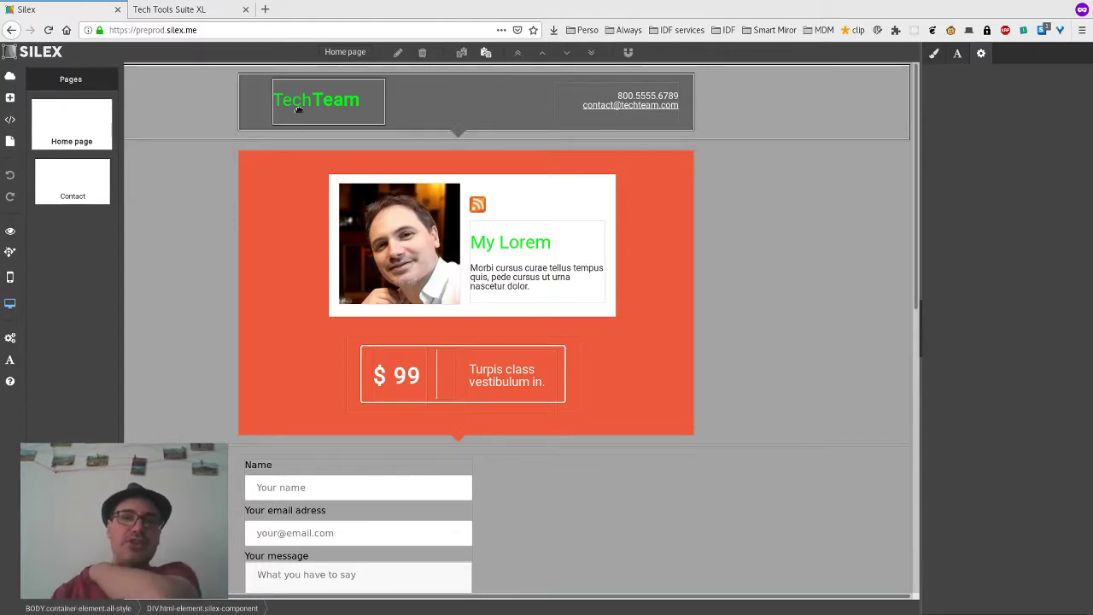
Check the page visibility settings of the "My Lorem" text, the orange profile section and the header section.
click(507, 247)
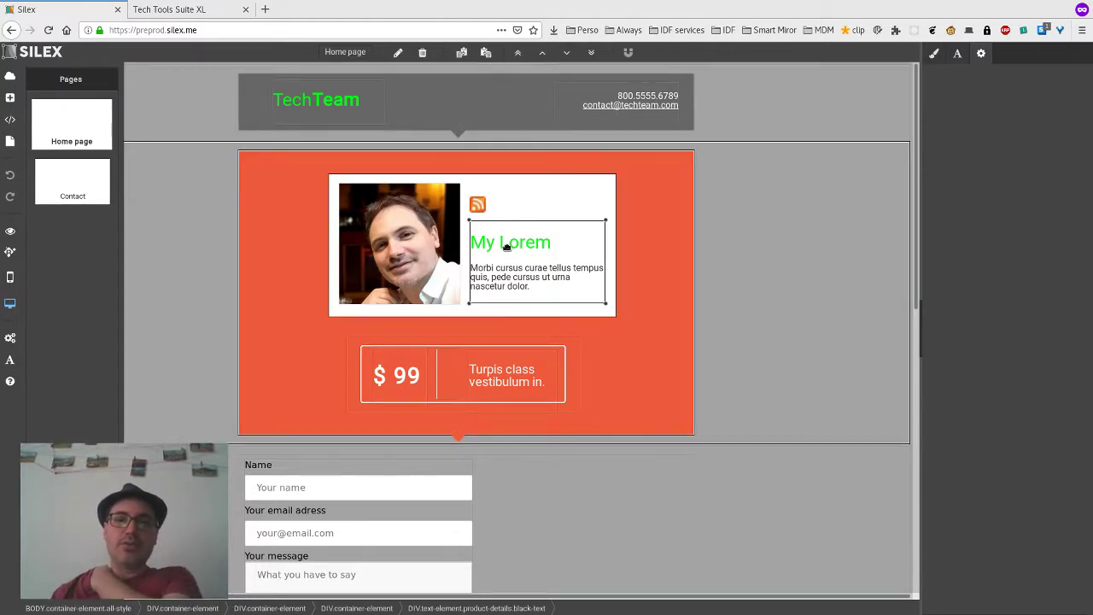
click(935, 53)
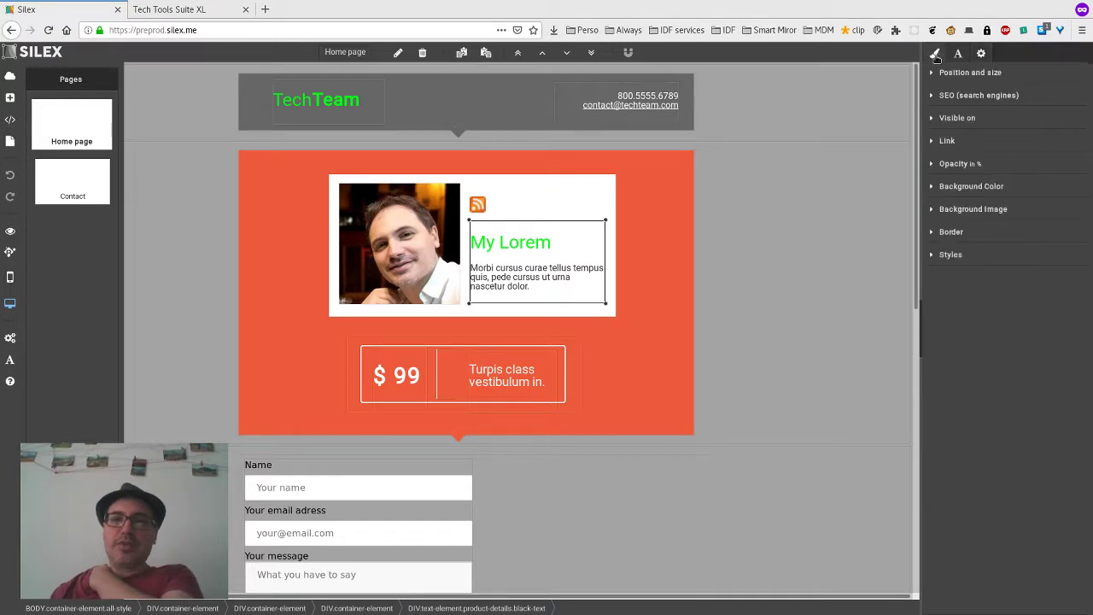
click(967, 121)
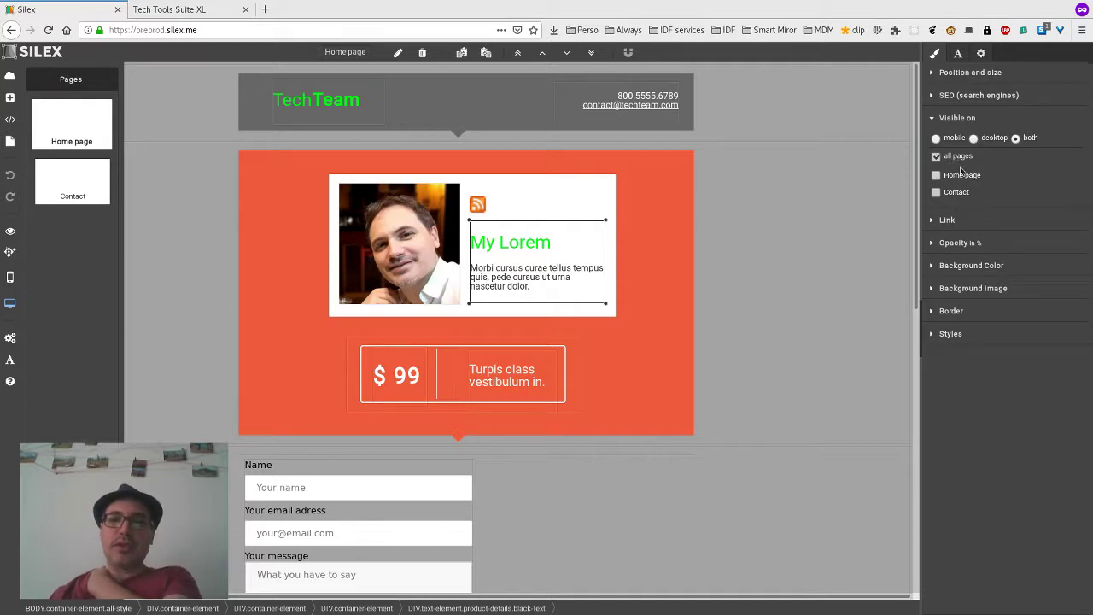
click(790, 274)
scroll(791, 273, down, 3)
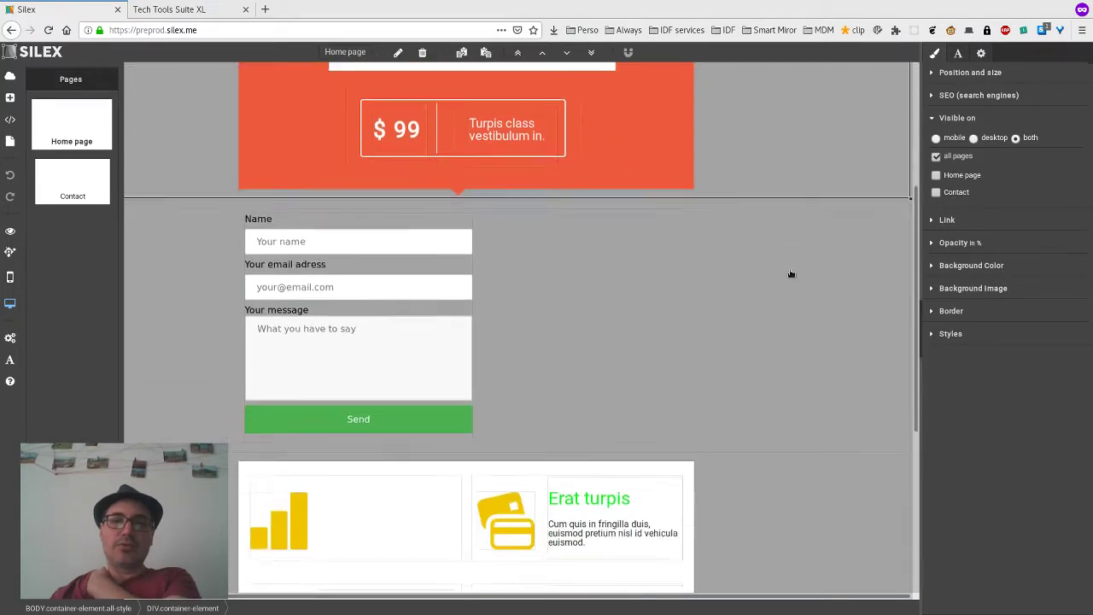
scroll(791, 273, up, 3)
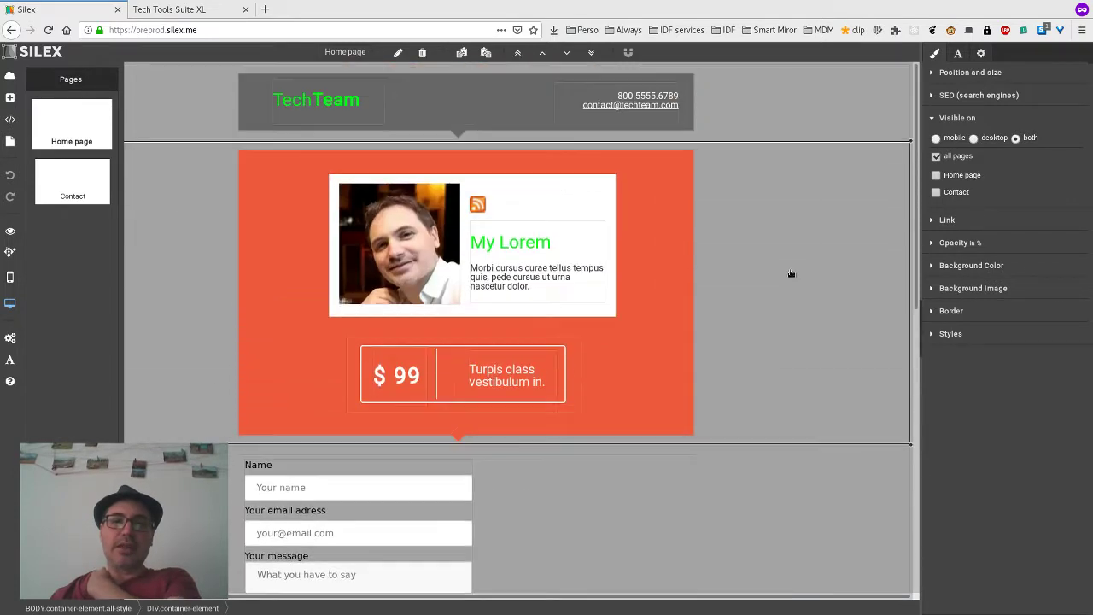
click(782, 109)
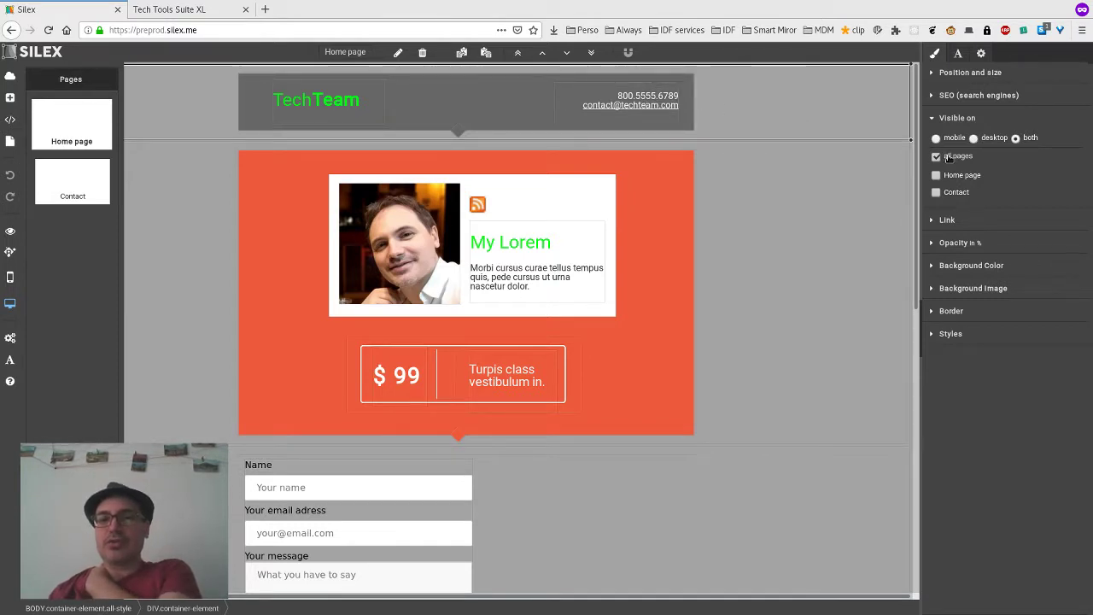
Limit the orange profile and feature-icon sections to the Home page and the contact form section to the Contact page.
click(810, 227)
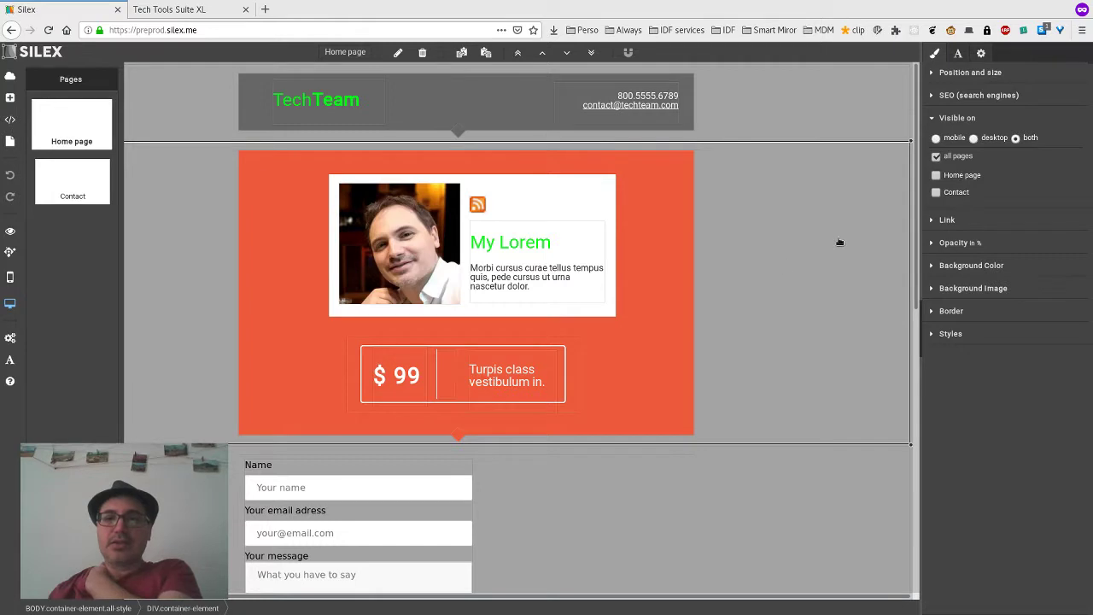
click(951, 177)
scroll(813, 250, down, 3)
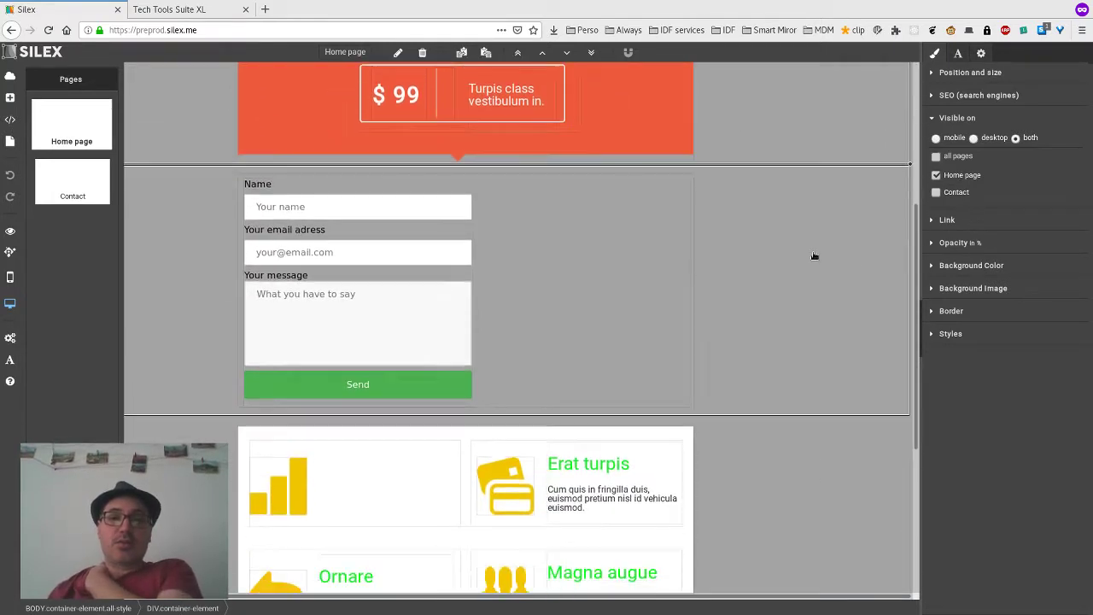
click(958, 193)
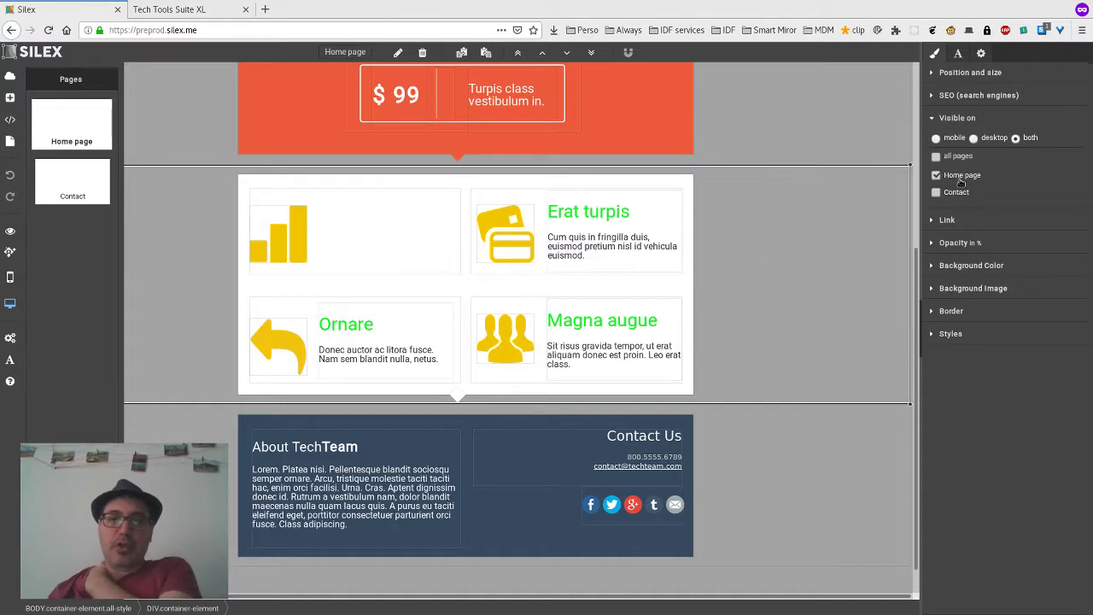
scroll(833, 316, down, 1)
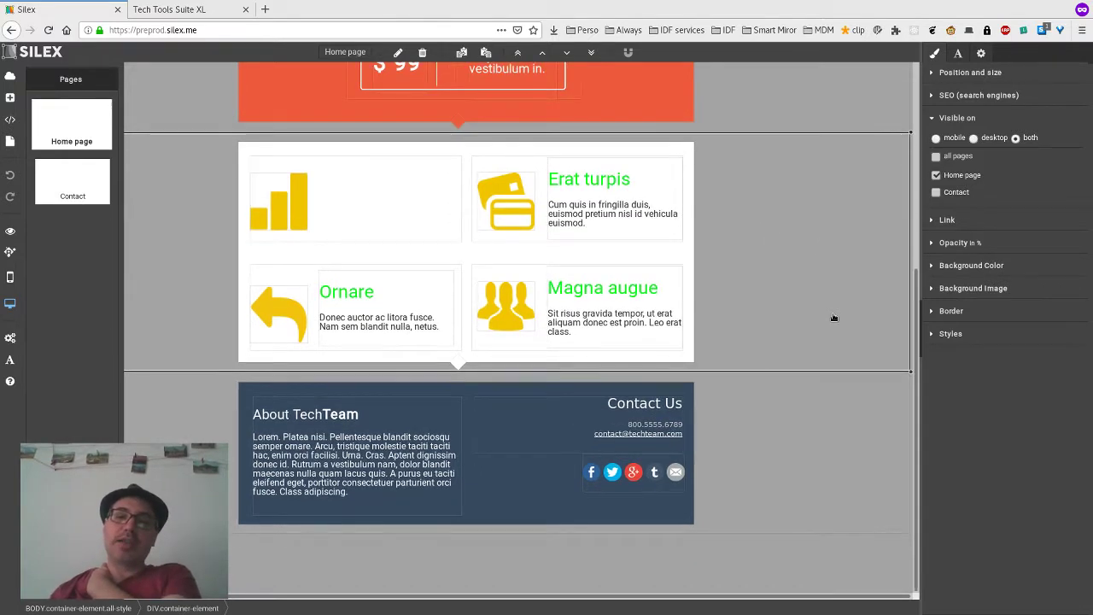
click(806, 462)
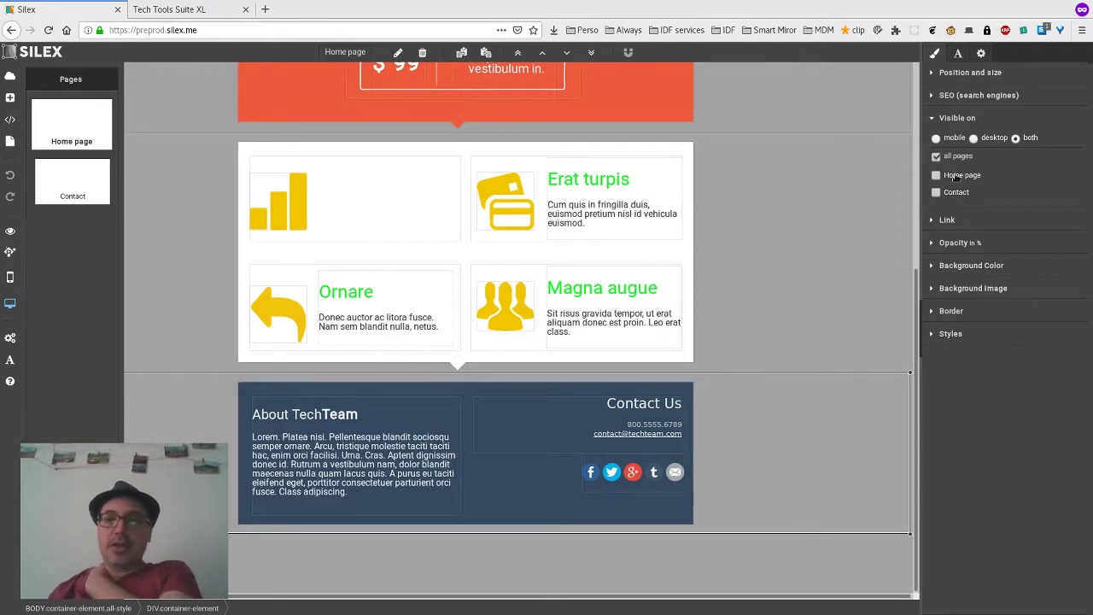
Review the content of the Contact page and the Home page with the new section visibility, and close the page list.
click(82, 180)
scroll(194, 188, up, 1)
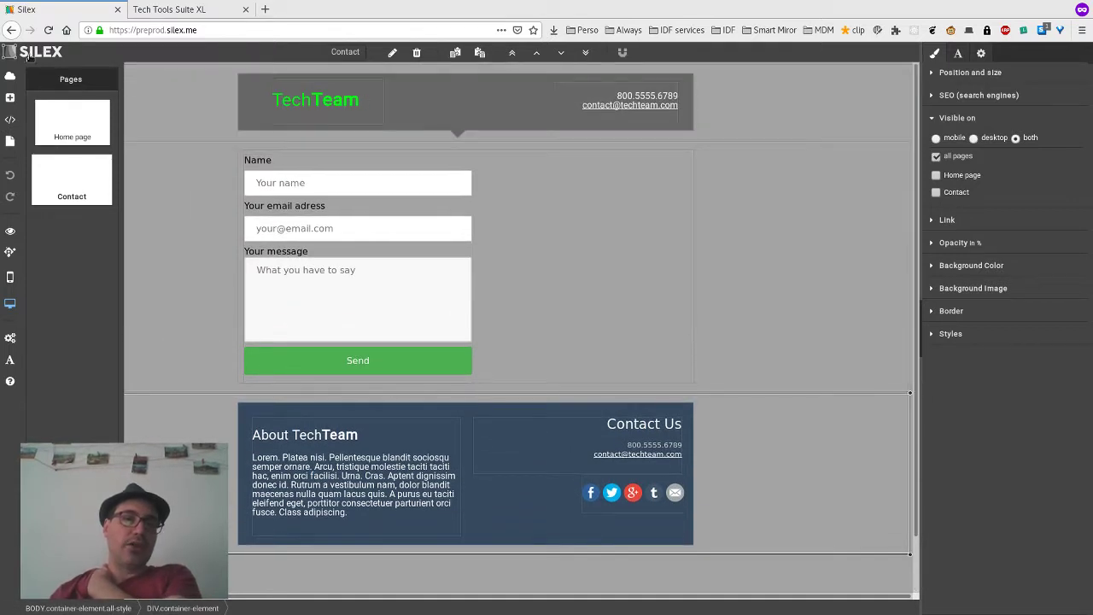
click(66, 110)
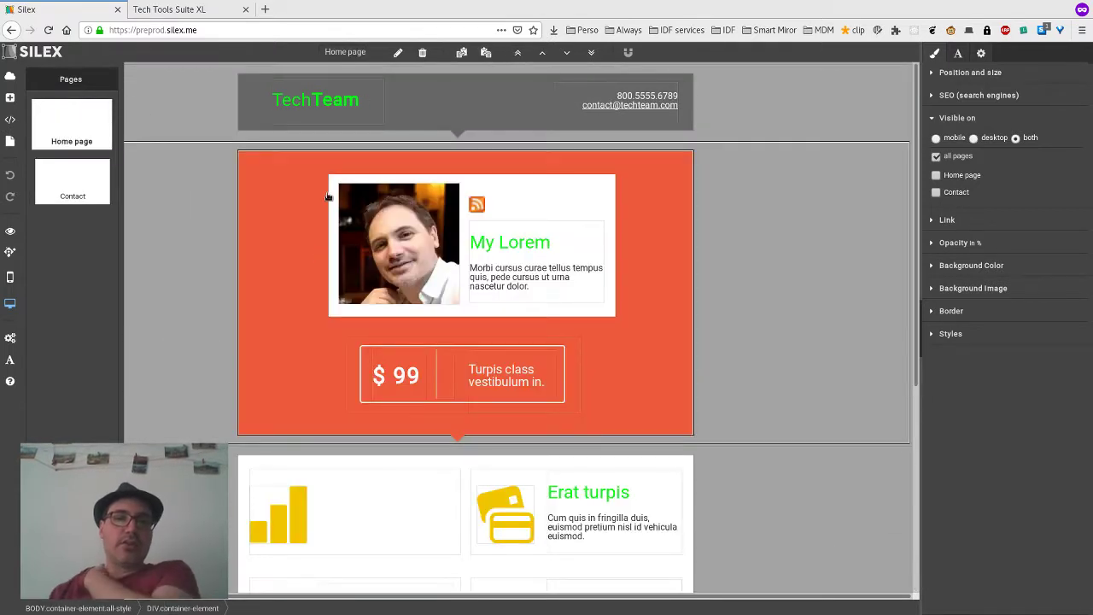
scroll(658, 309, down, 5)
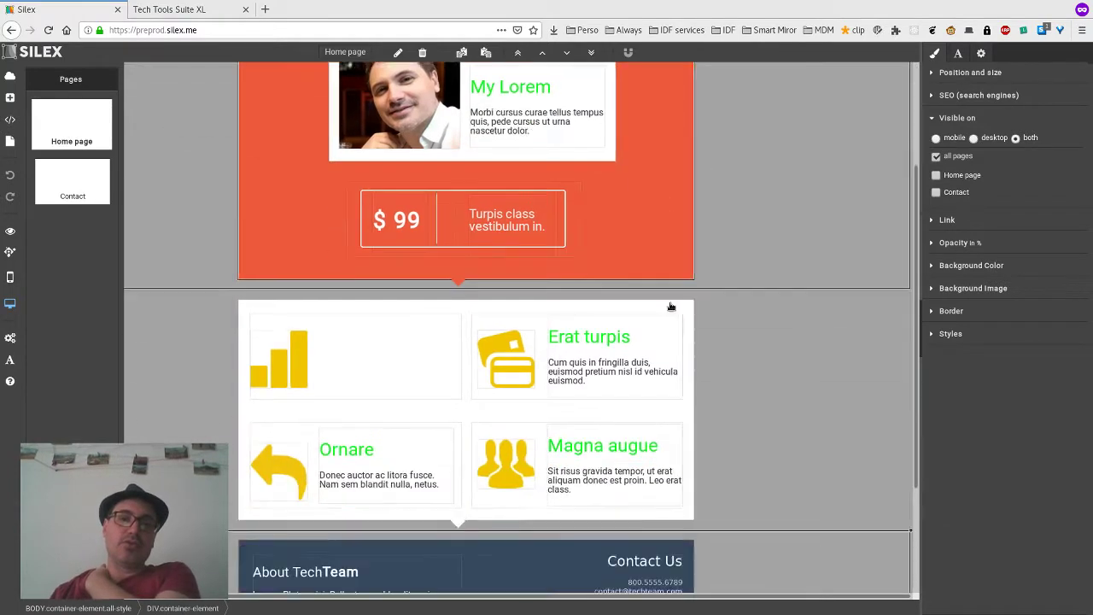
scroll(669, 304, up, 5)
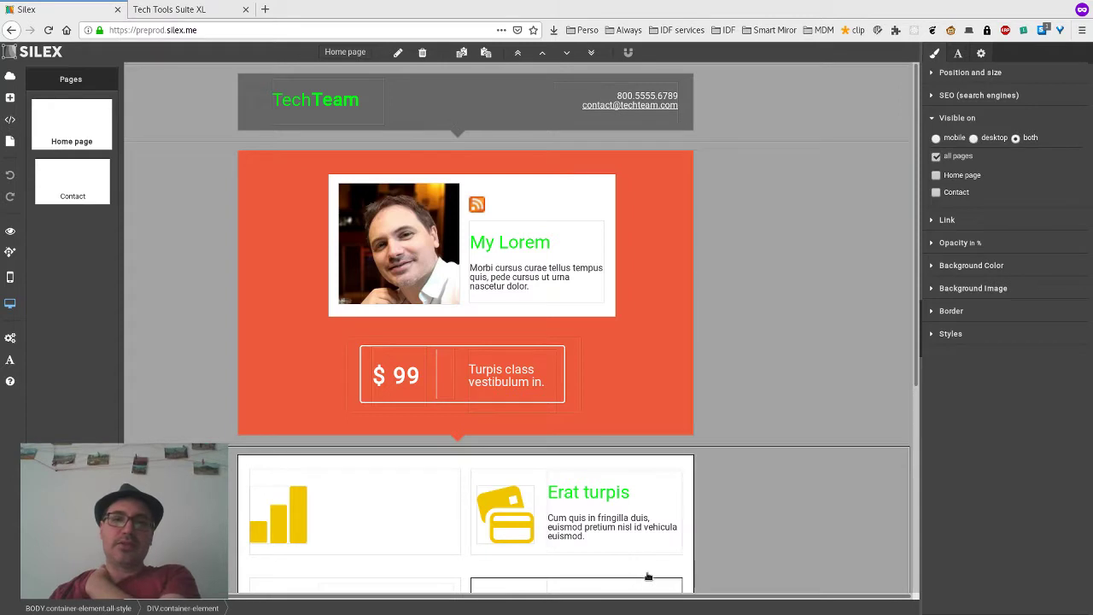
click(86, 184)
click(83, 147)
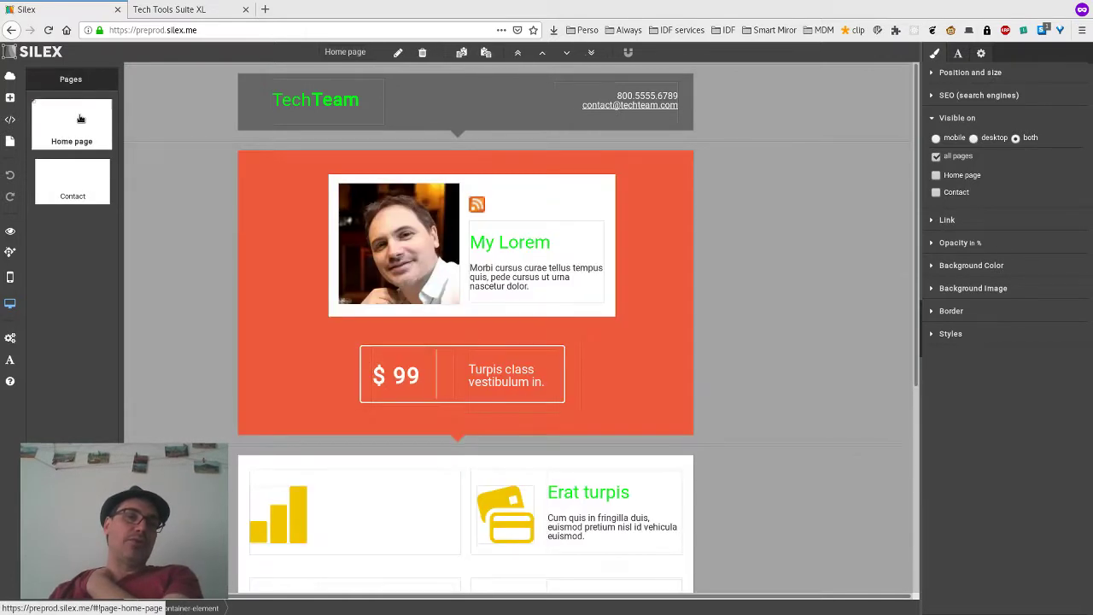
click(182, 280)
click(10, 142)
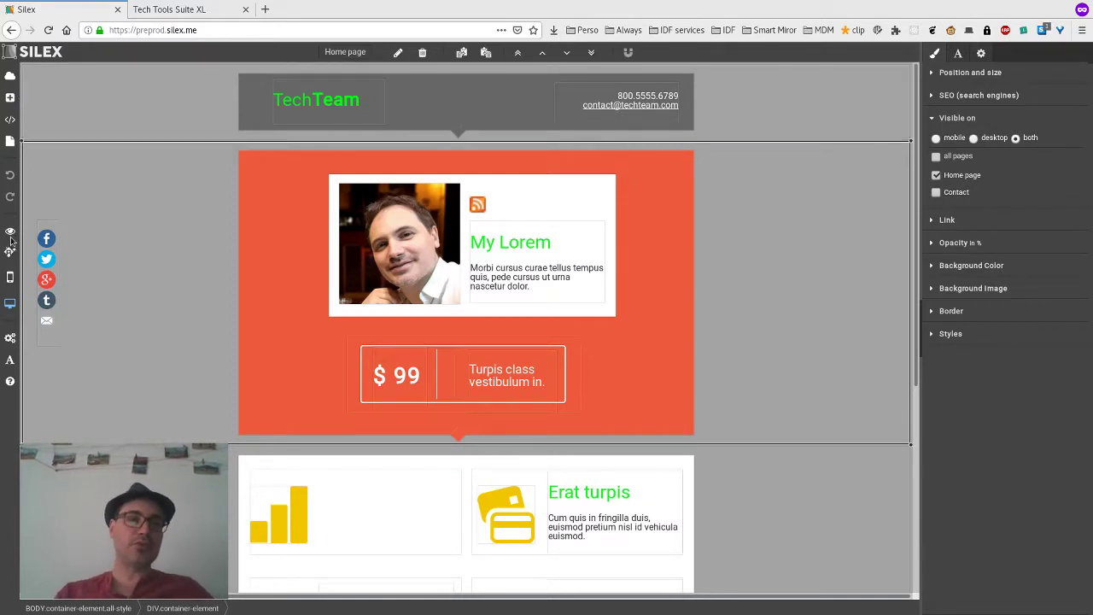
Reload the old preview of the website, and launch a fresh preview of the Home page from the editor.
click(179, 9)
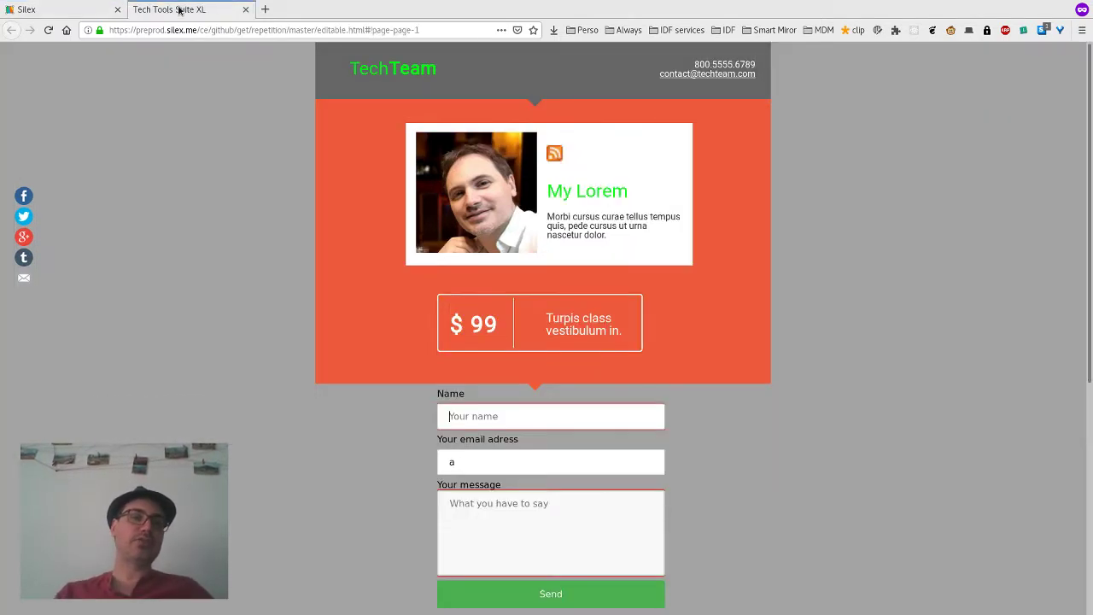
key(F5)
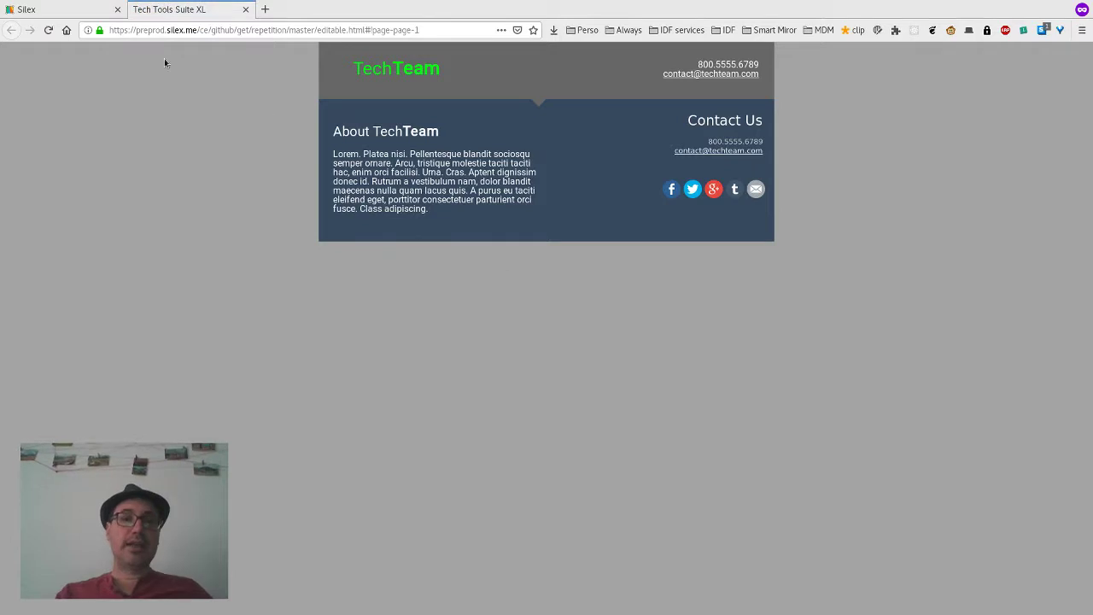
click(77, 10)
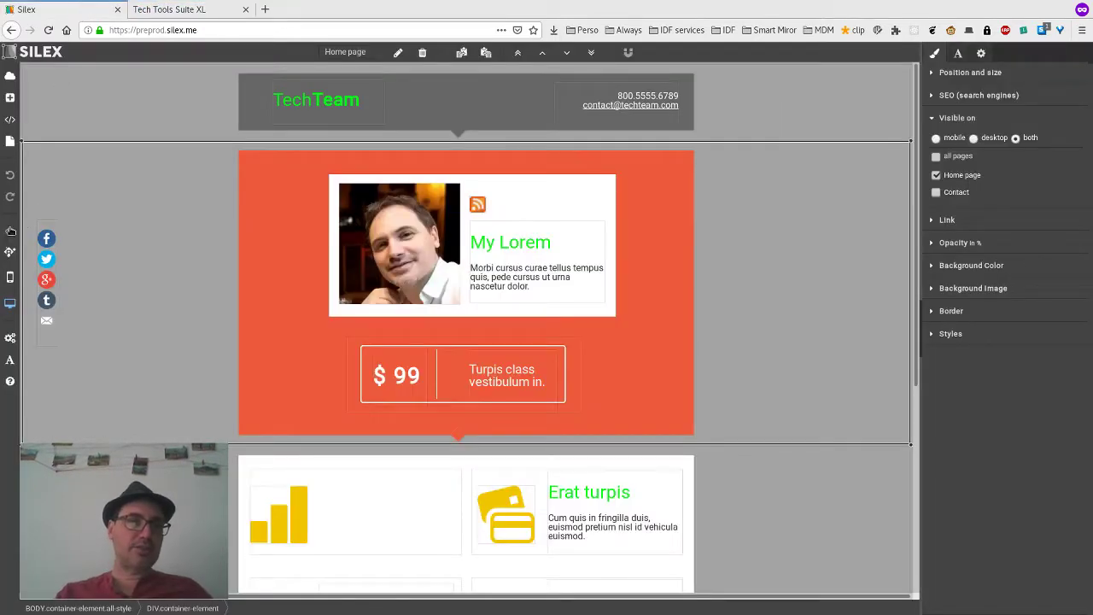
click(10, 234)
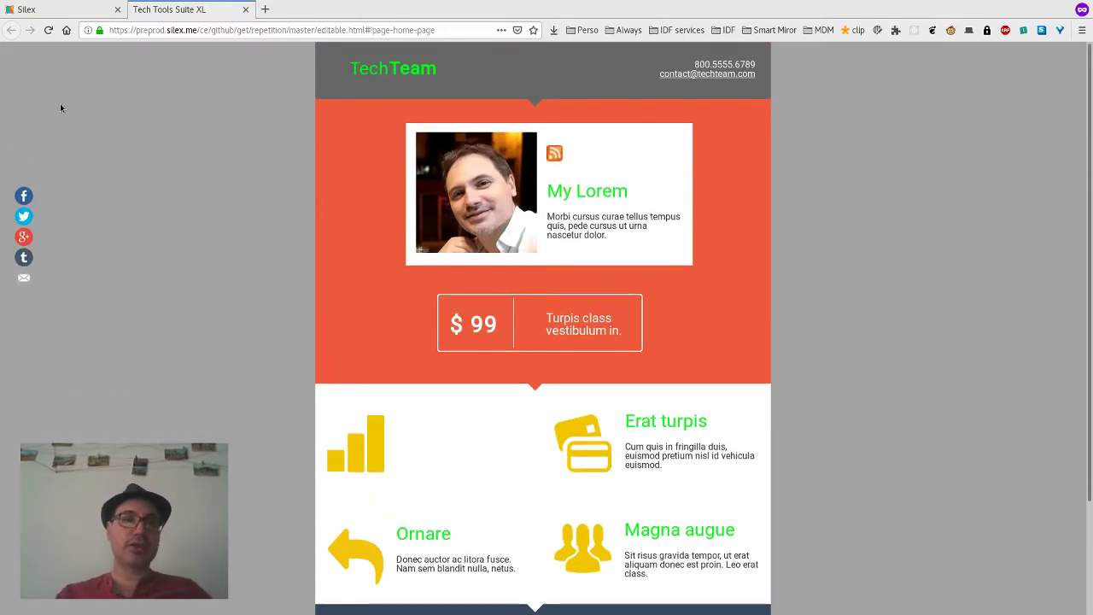
Back in the Silex editor, add a text box, place it in the header beside the TechTeam logo and reduce its height.
click(70, 12)
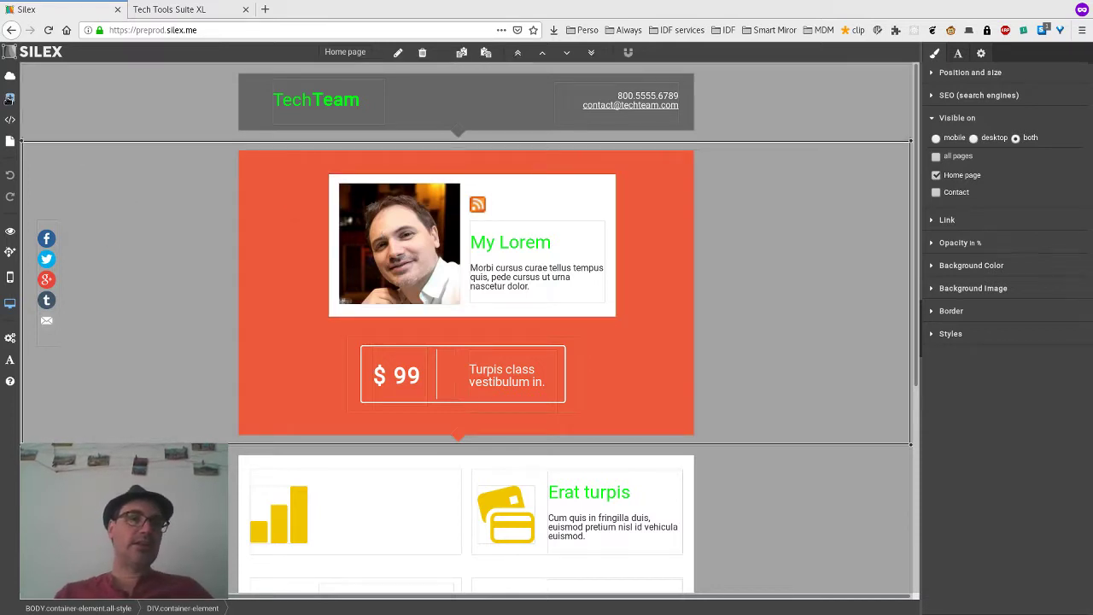
click(10, 98)
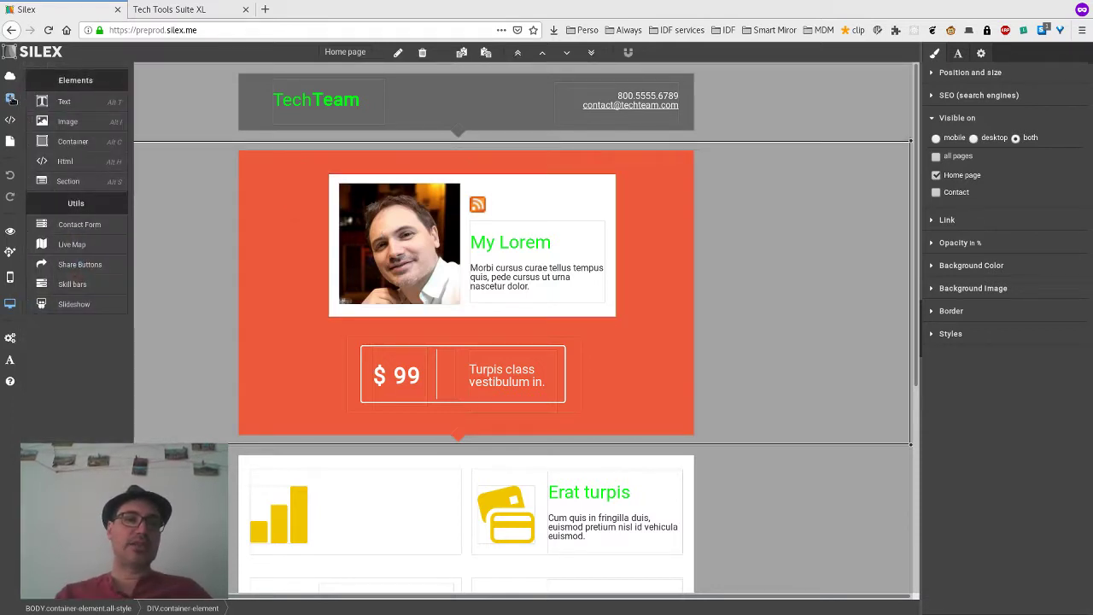
click(67, 103)
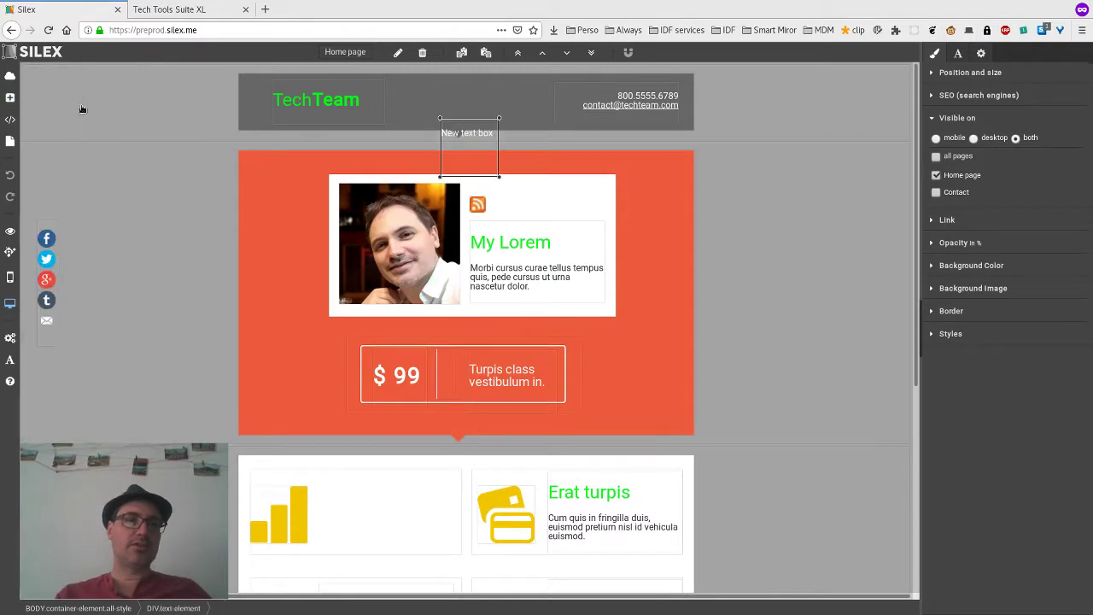
drag(466, 133, 433, 141)
click(433, 139)
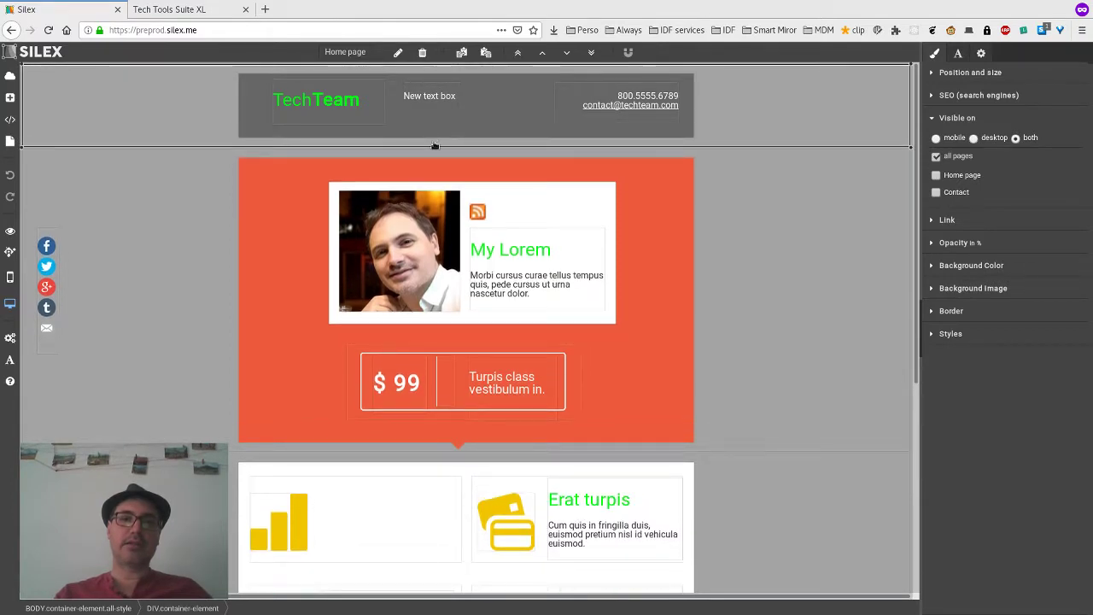
click(435, 106)
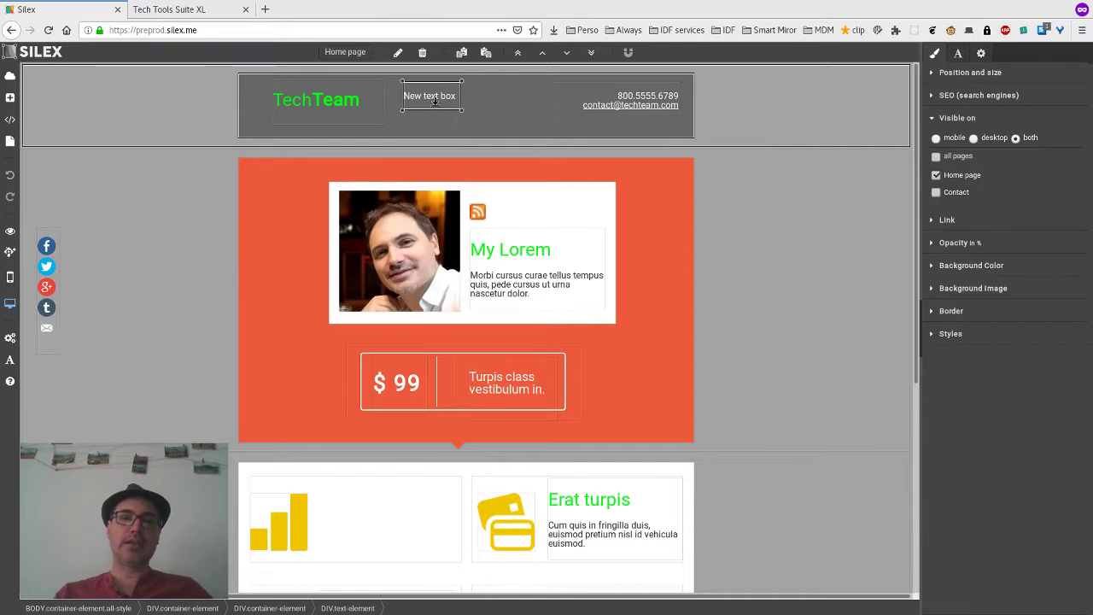
Replace the header text box's placeholder with "Contactez moi !!!".
double_click(432, 102)
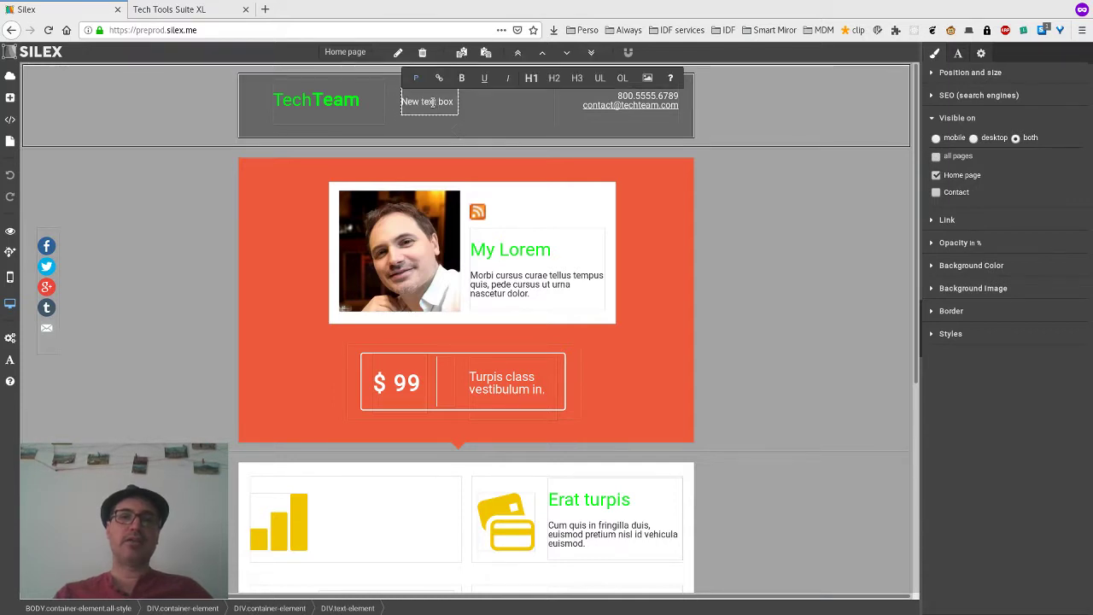
key(ctrl+a)
text(Co)
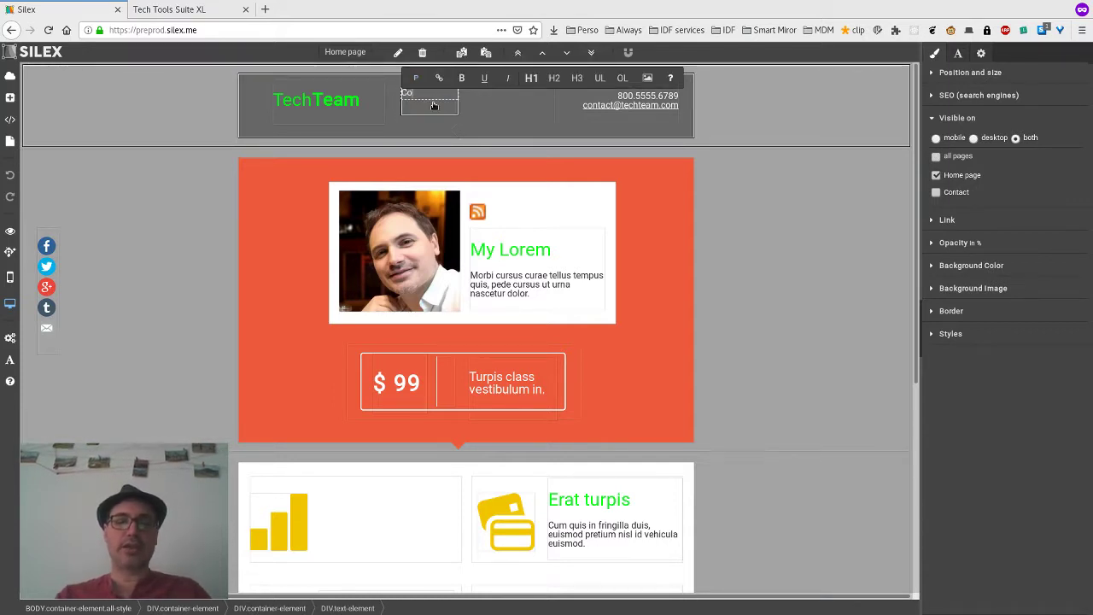
text(ntact)
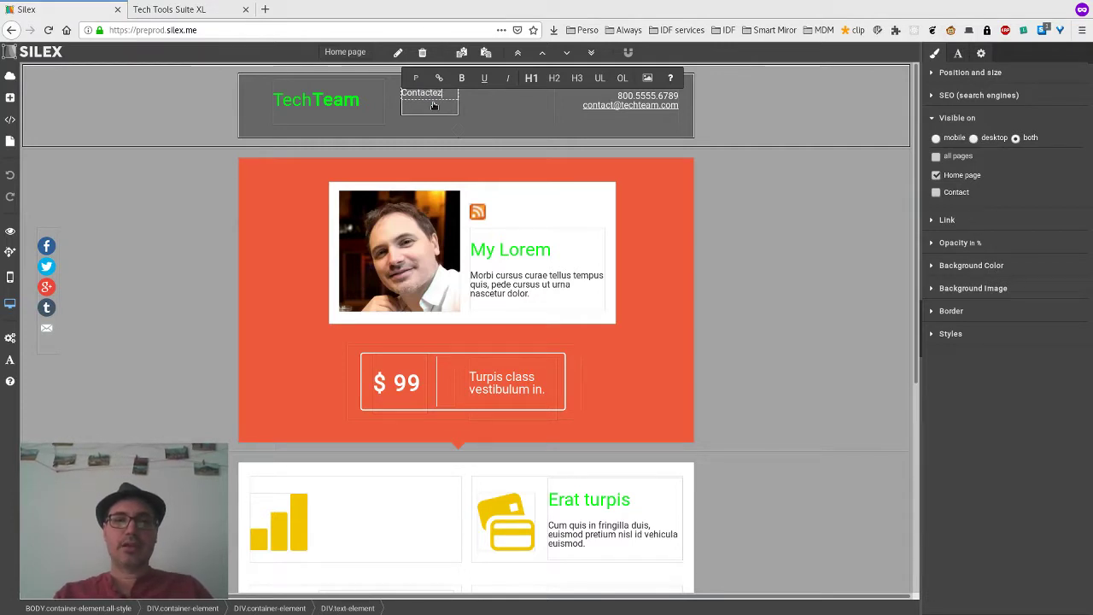
text(ez moi)
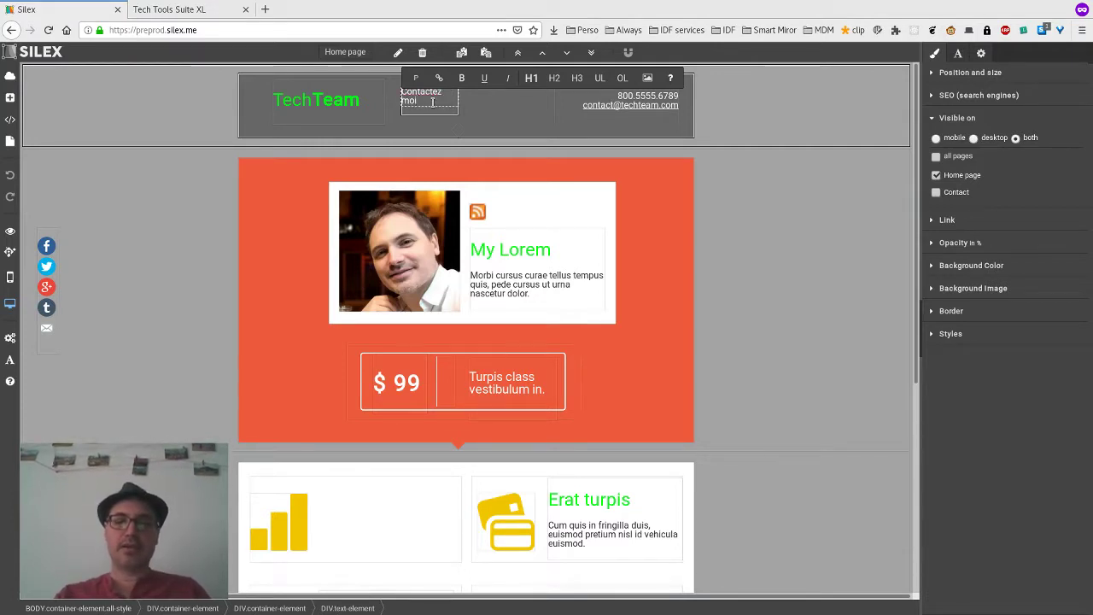
text( !!!)
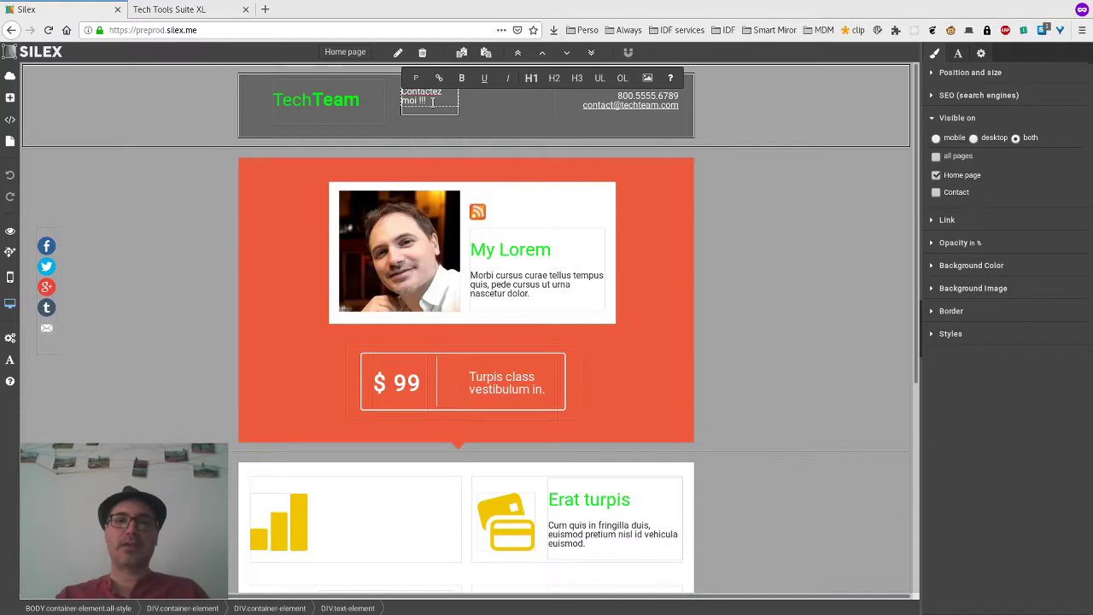
Widen the header text box until "Contactez moi !!!" fits on one line, and link the box to the Contact page.
key(Escape)
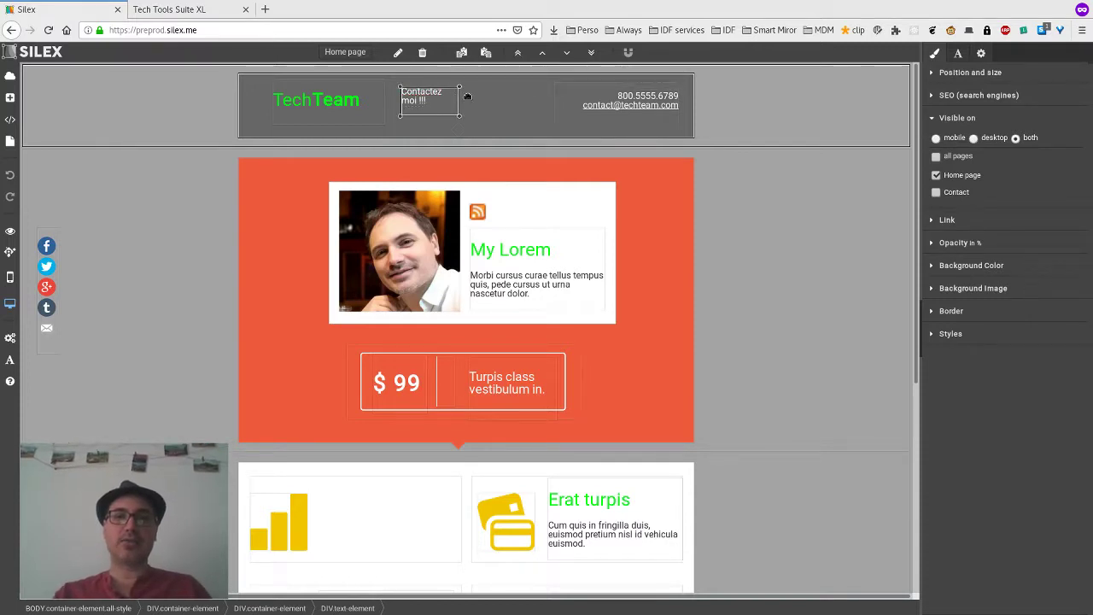
drag(460, 100, 482, 96)
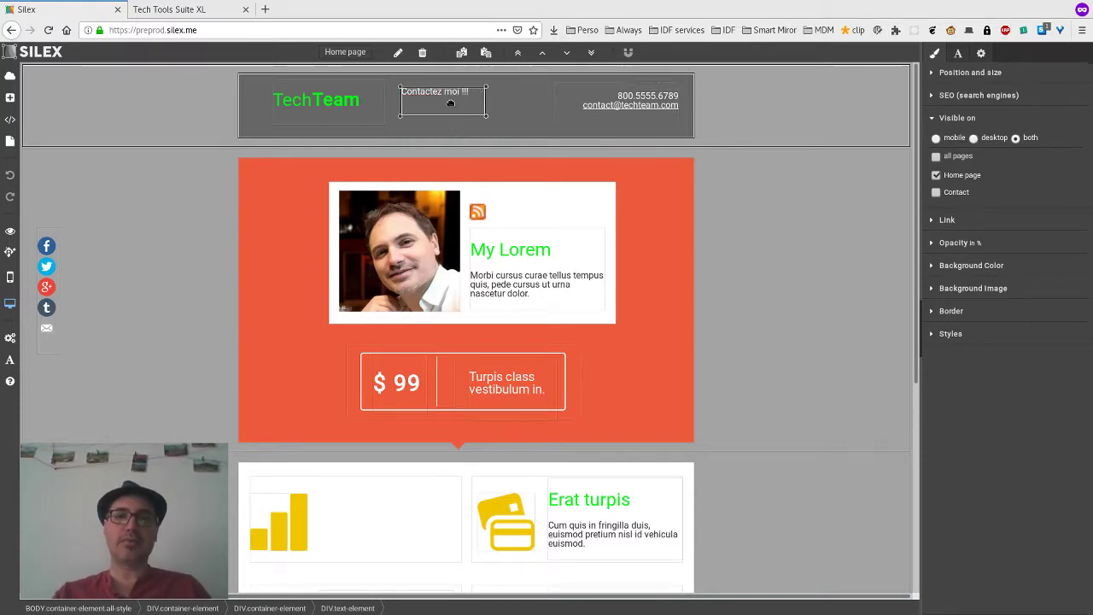
double_click(450, 102)
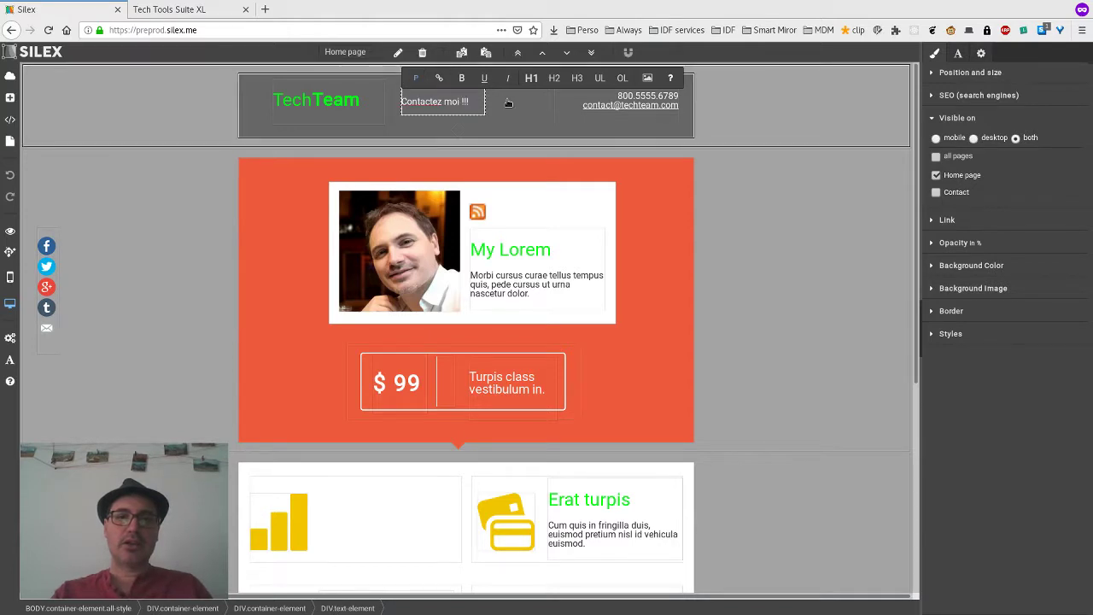
key(Escape)
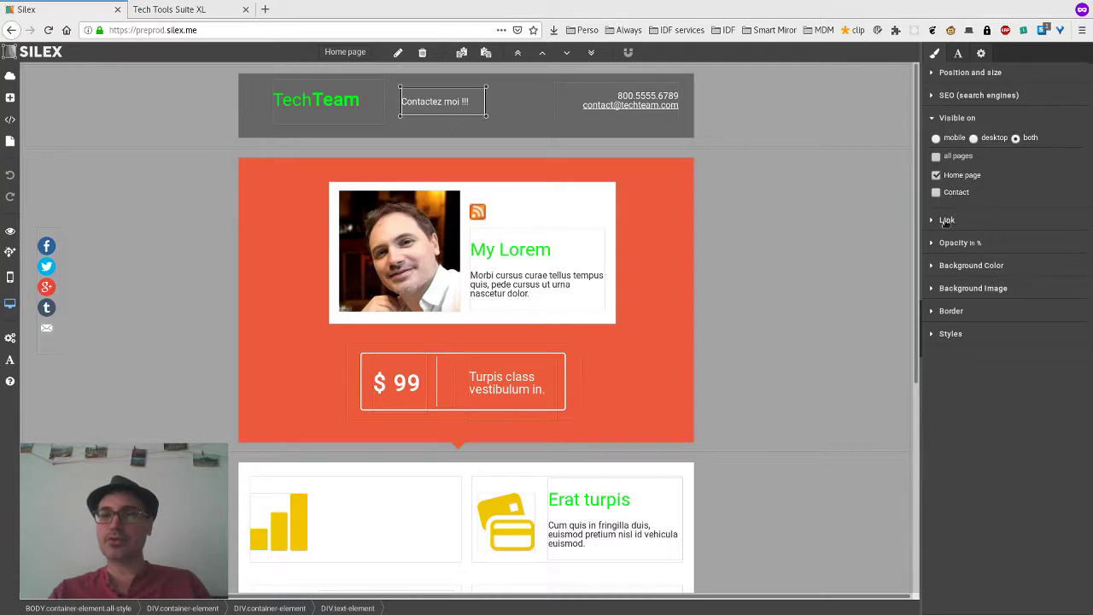
click(946, 220)
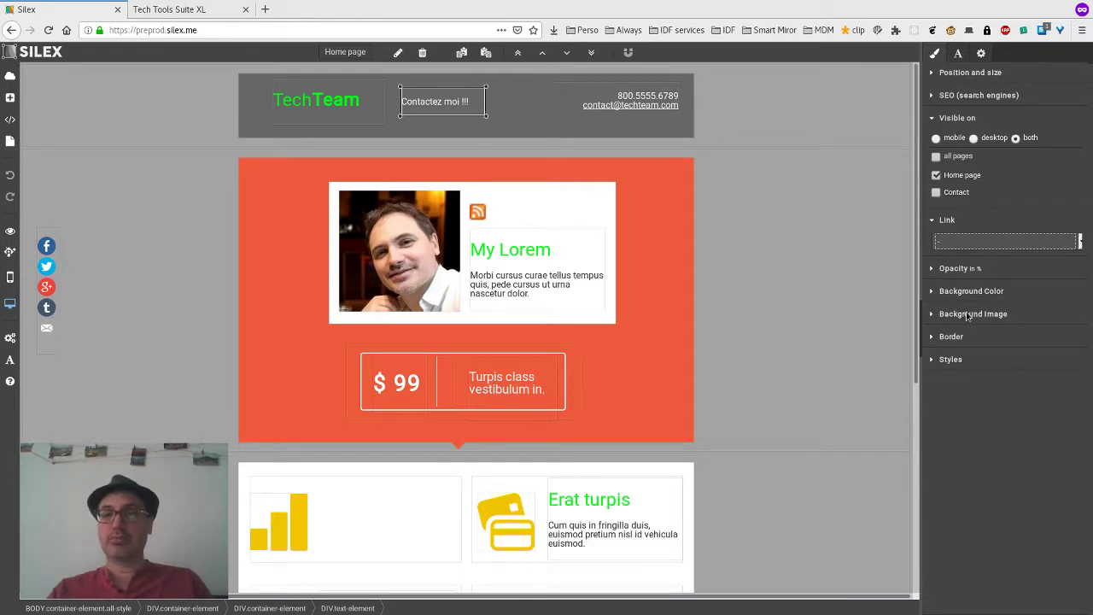
click(968, 316)
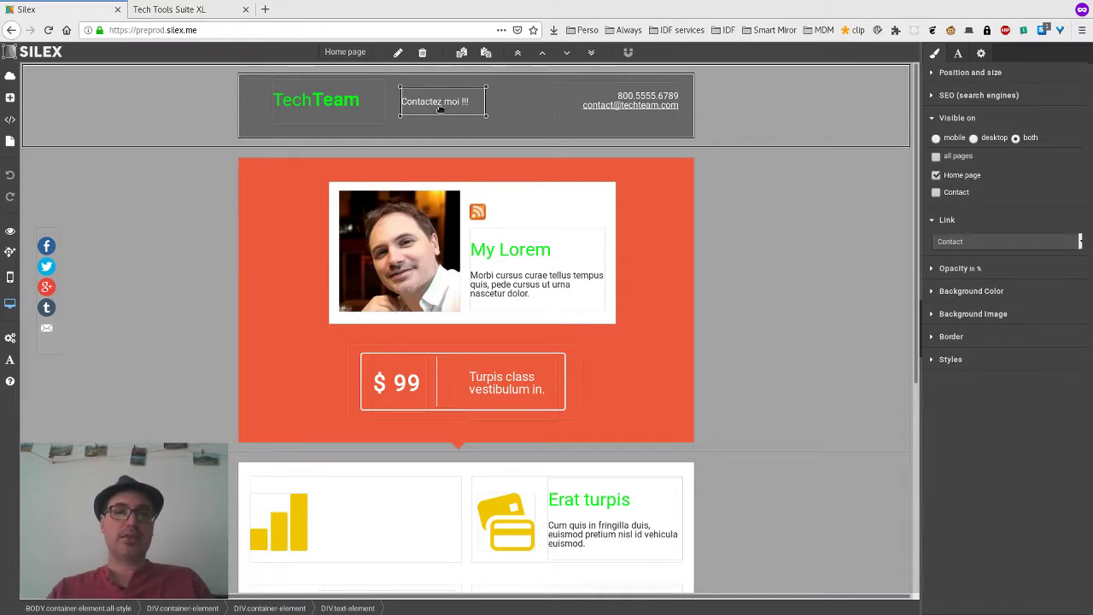
Switch to the website preview, reload it, follow the header contact text's link, and go back and forth between the Home and Contact pages.
key(ctrl+shift+p)
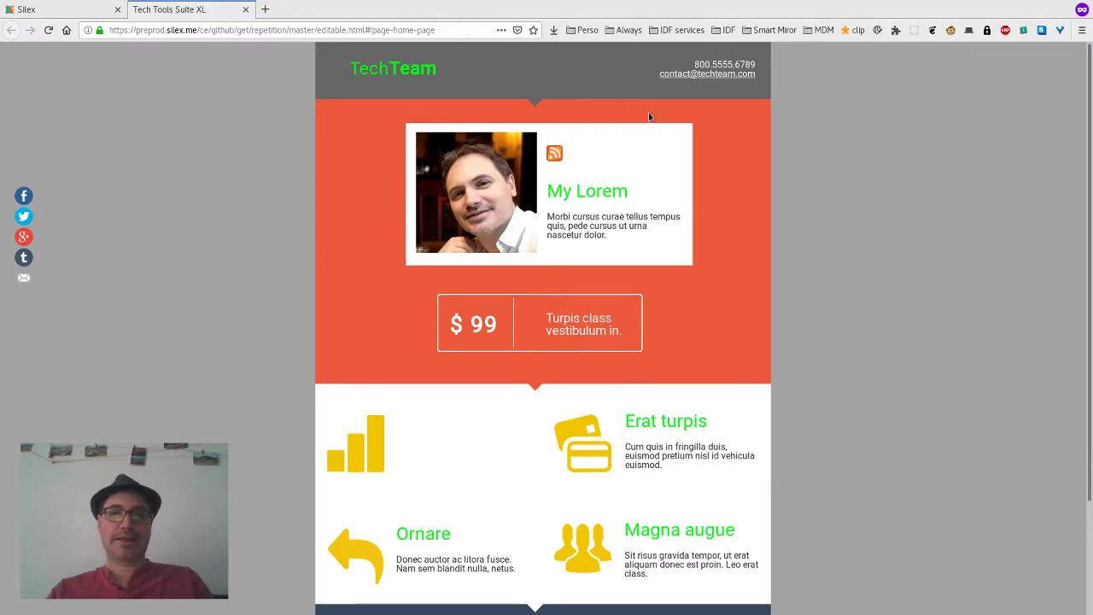
key(F5)
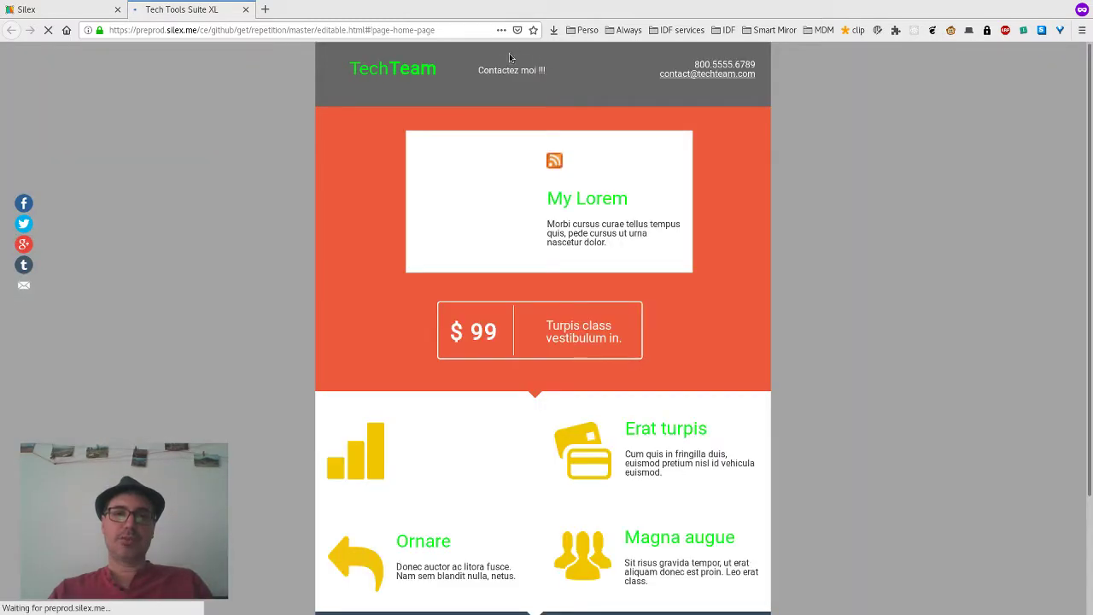
click(504, 73)
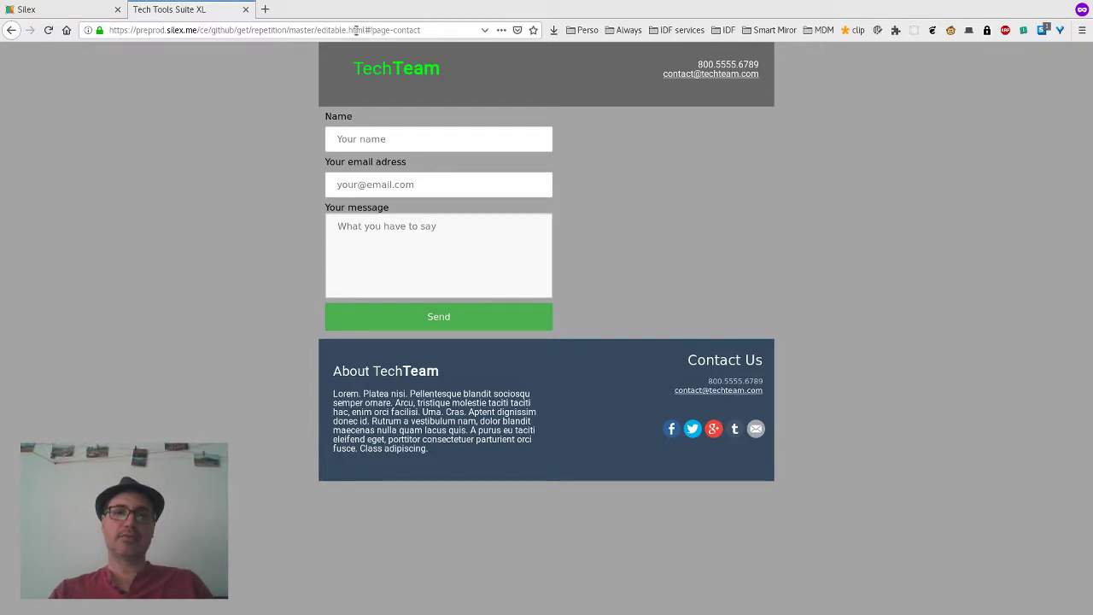
click(9, 31)
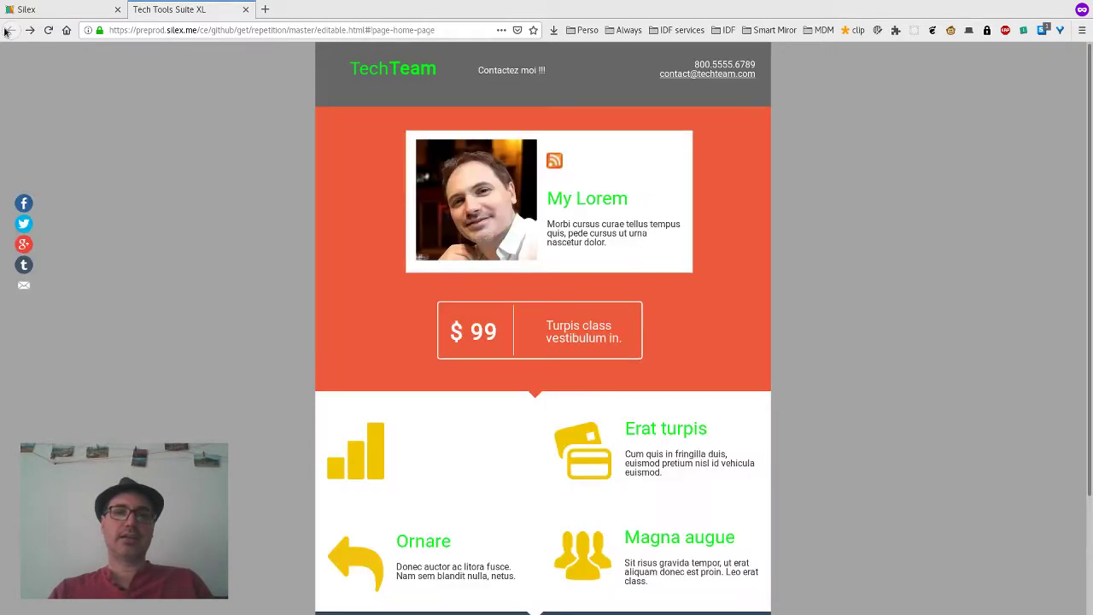
click(28, 31)
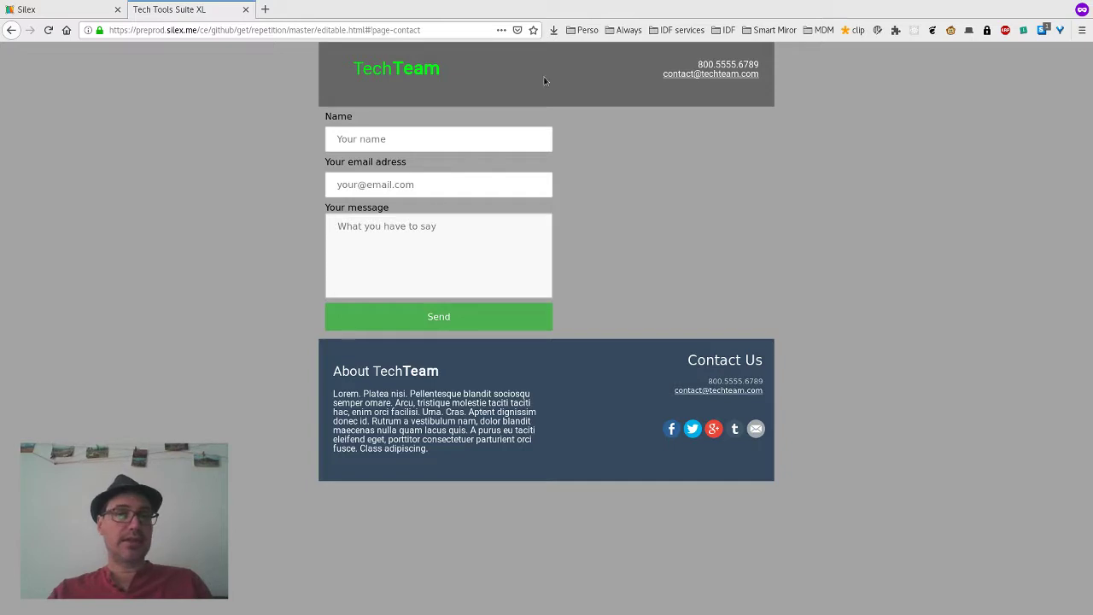
Back in the Silex editor, make the header contact text visible on all pages and move the TechTeam logo closer to the header's left edge.
click(52, 11)
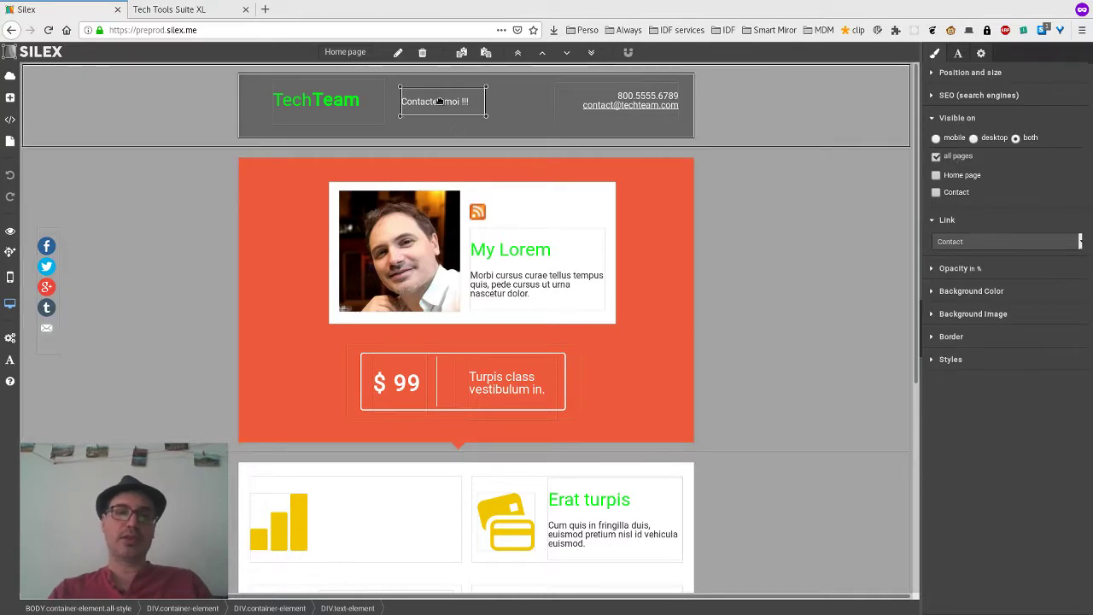
click(327, 109)
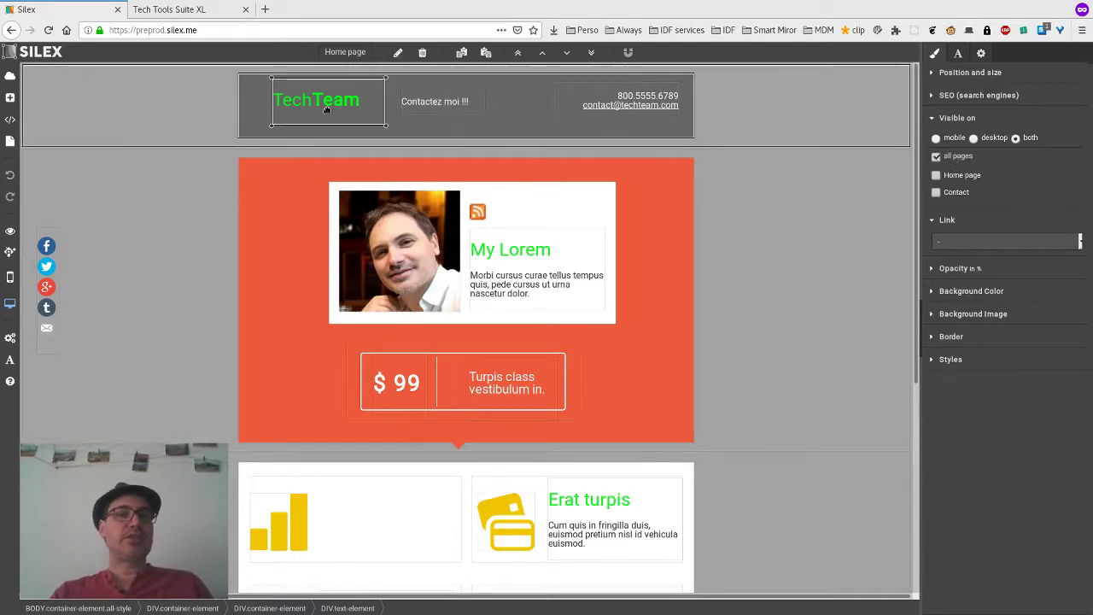
mouse_move(327, 108)
mouse_down()
mouse_move(286, 101)
mouse_move(312, 106)
mouse_up()
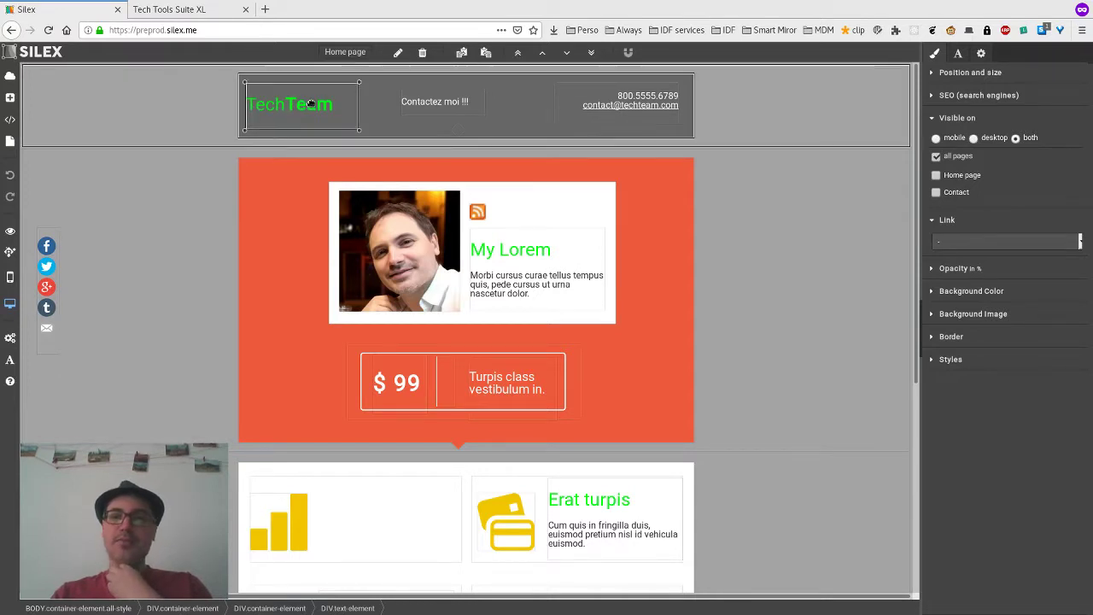
Link the TechTeam logo to the Home page and save the website.
click(980, 247)
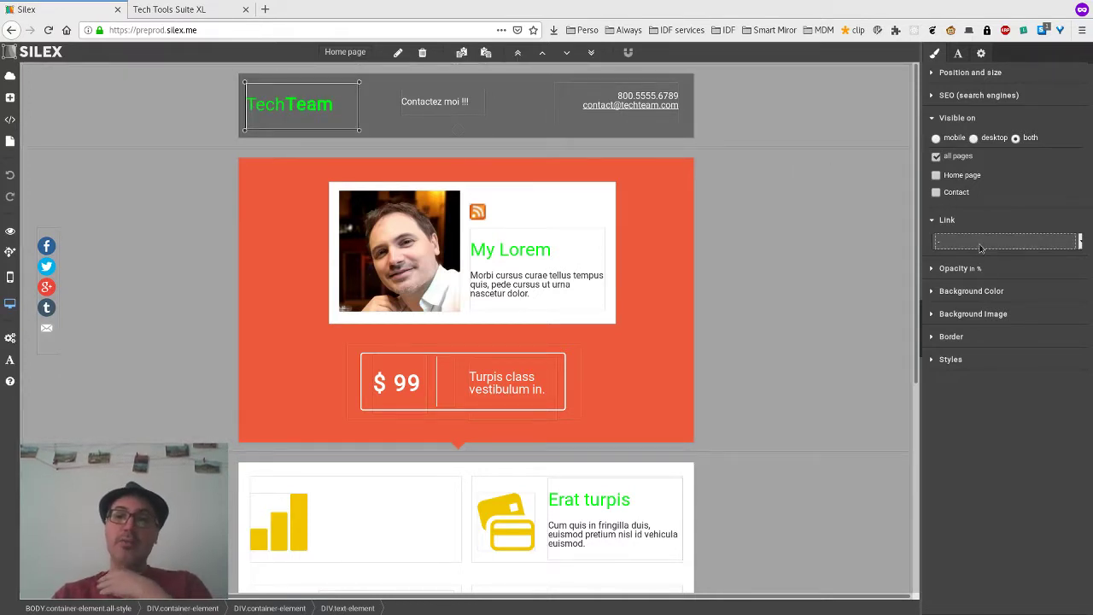
click(994, 295)
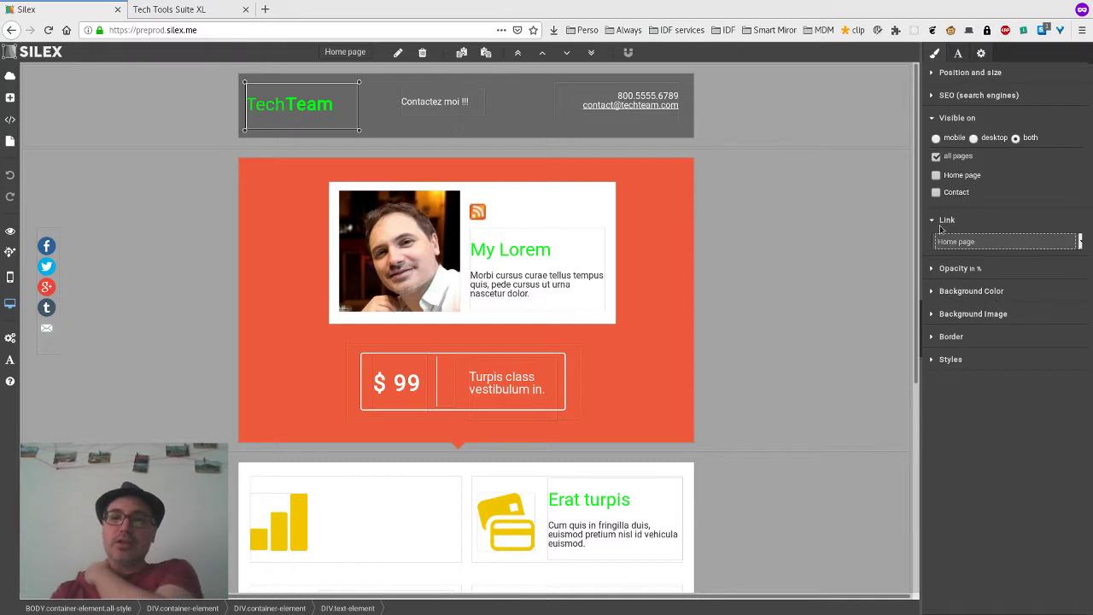
click(9, 76)
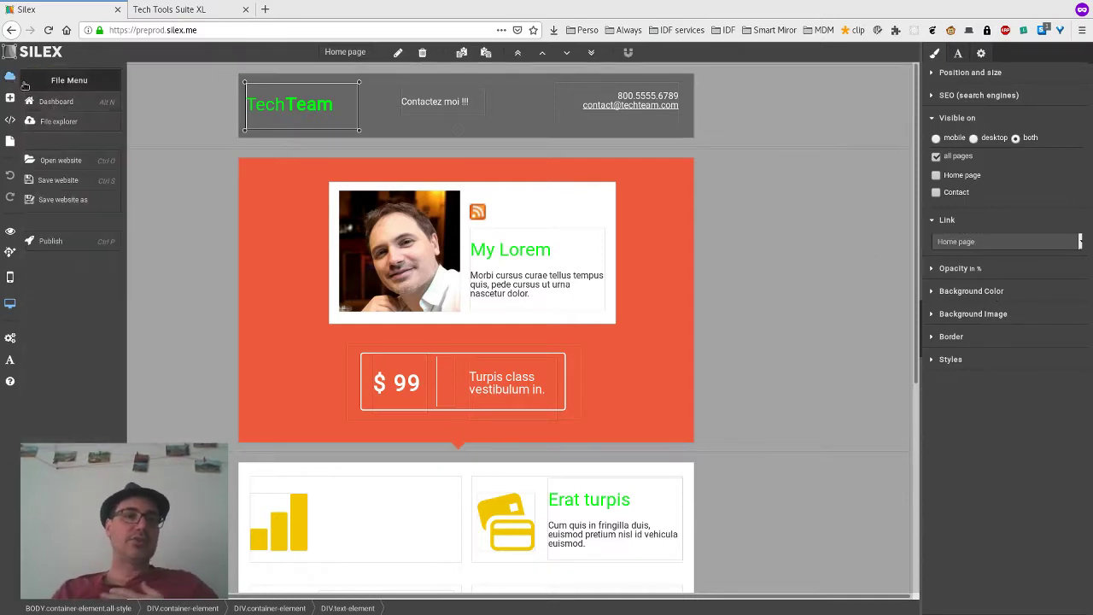
click(77, 179)
Reload the website preview and test the TechTeam logo and "Contactez moi !!!" links between the Home and Contact pages.
click(179, 10)
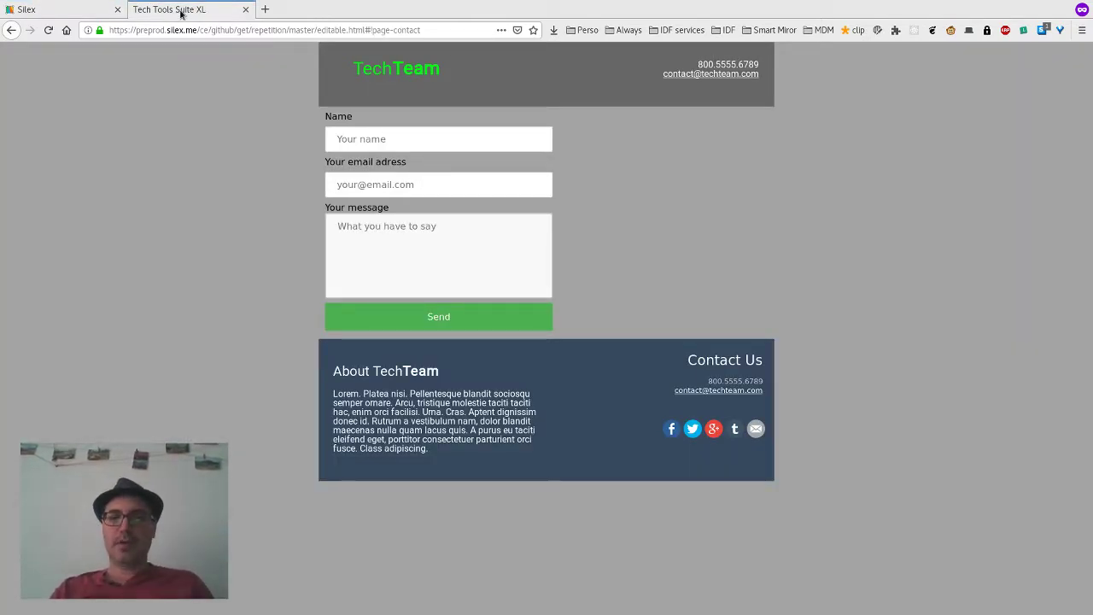
key(F5)
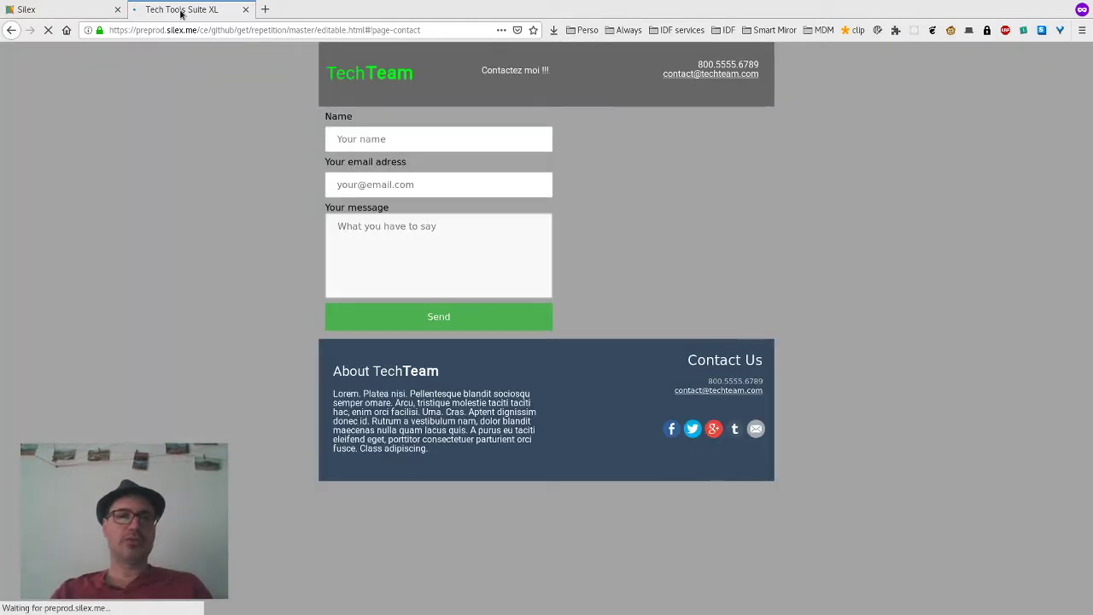
click(85, 10)
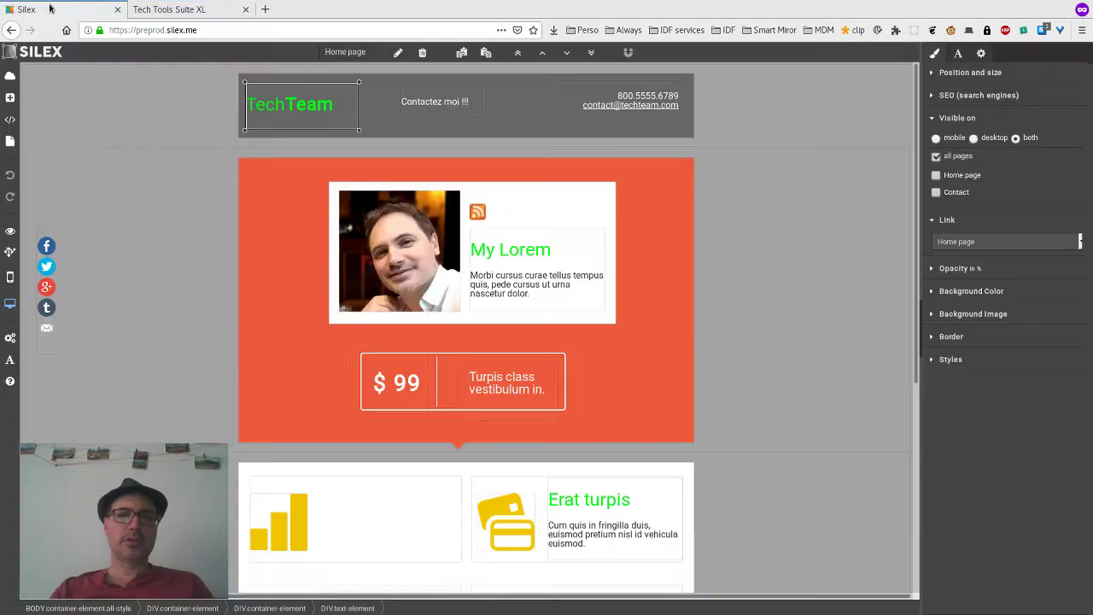
click(145, 10)
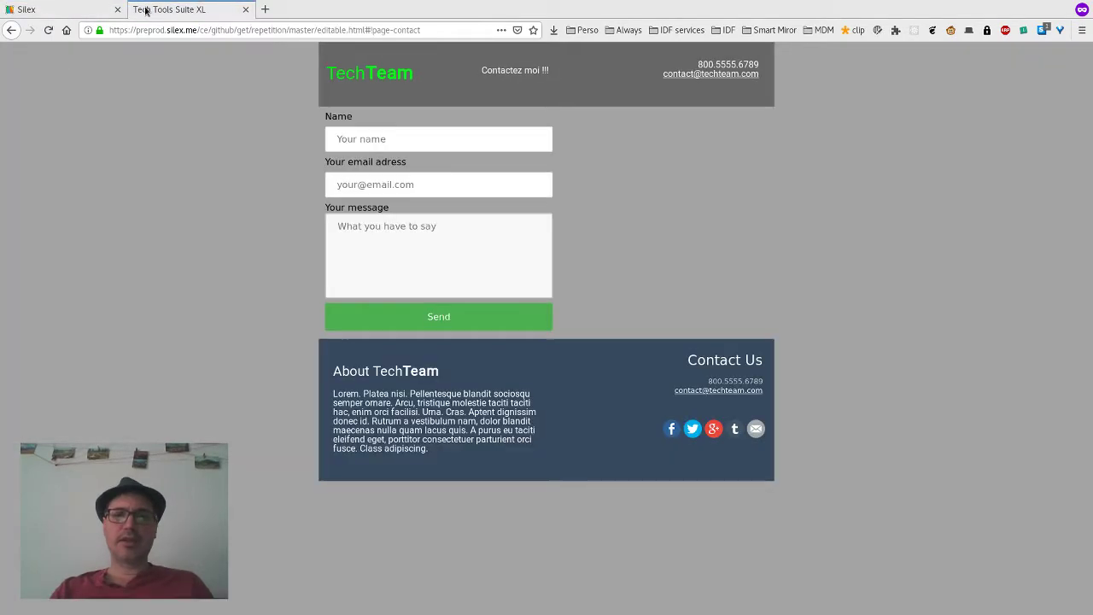
click(379, 77)
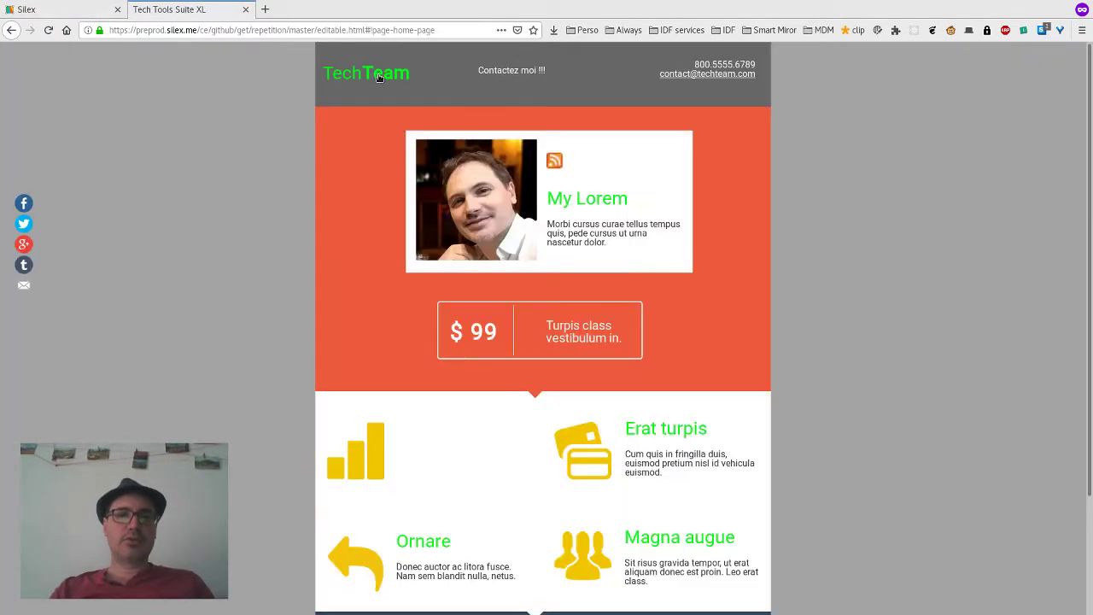
click(511, 75)
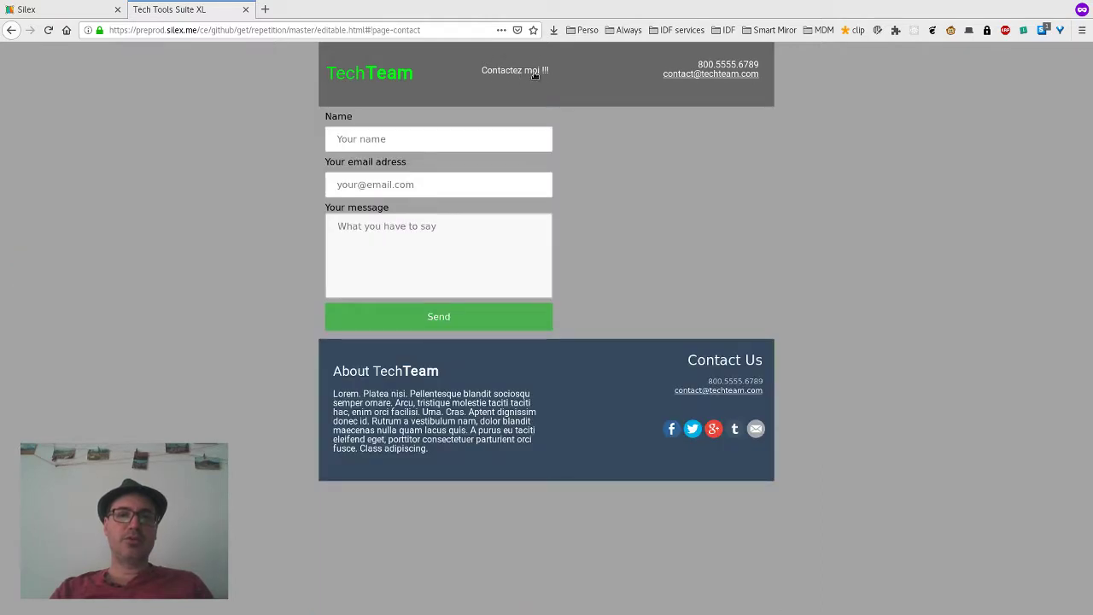
click(387, 76)
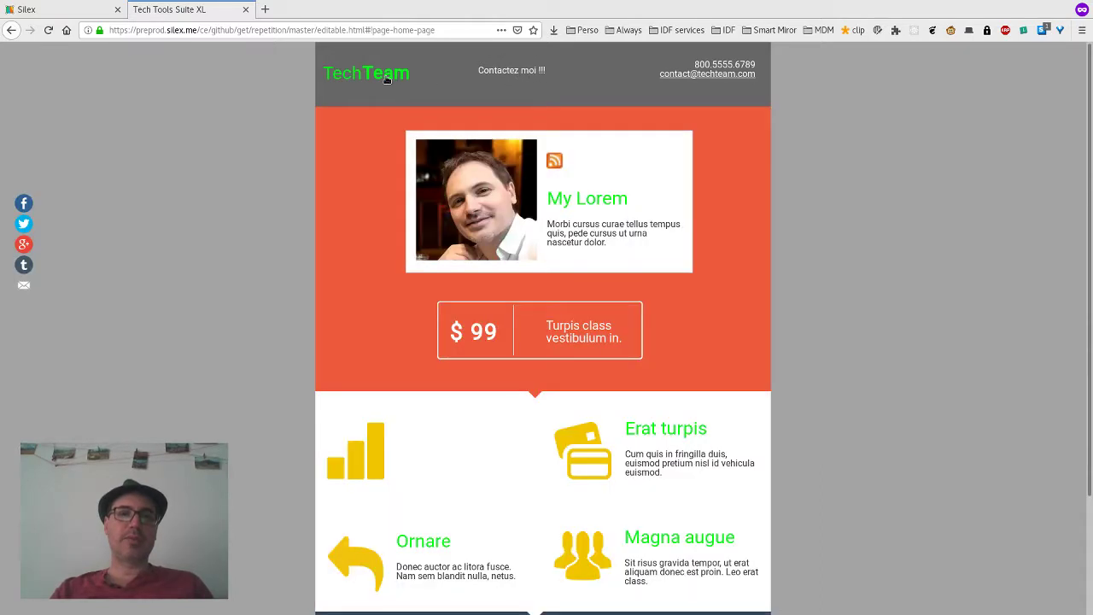
click(510, 72)
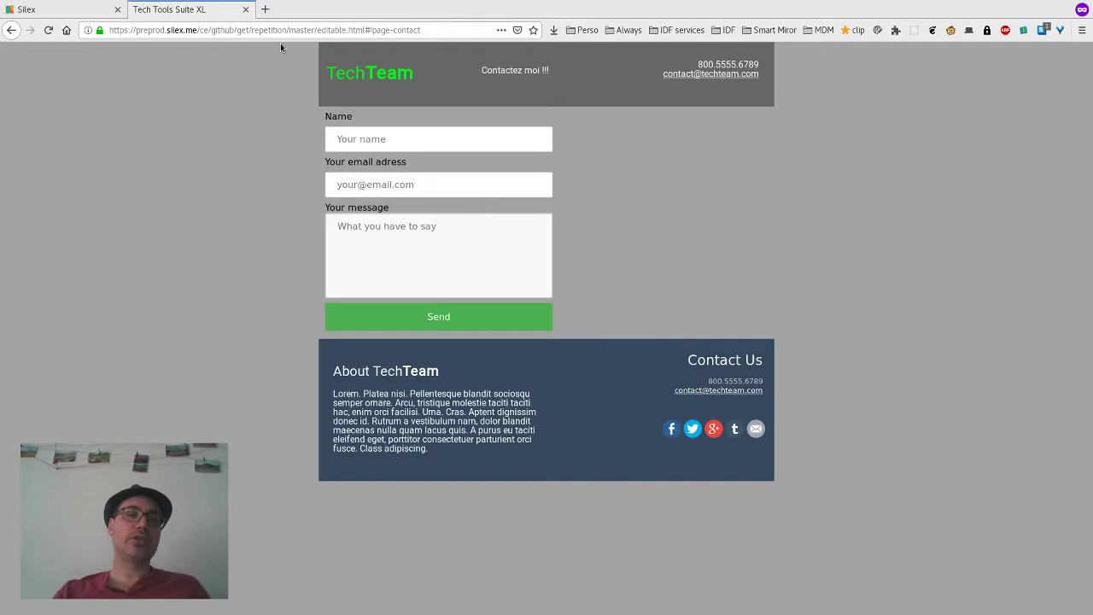
Back in the Silex editor, switch to the mobile version and set the "Contactez moi !!!" text to be visible on desktop only.
click(81, 10)
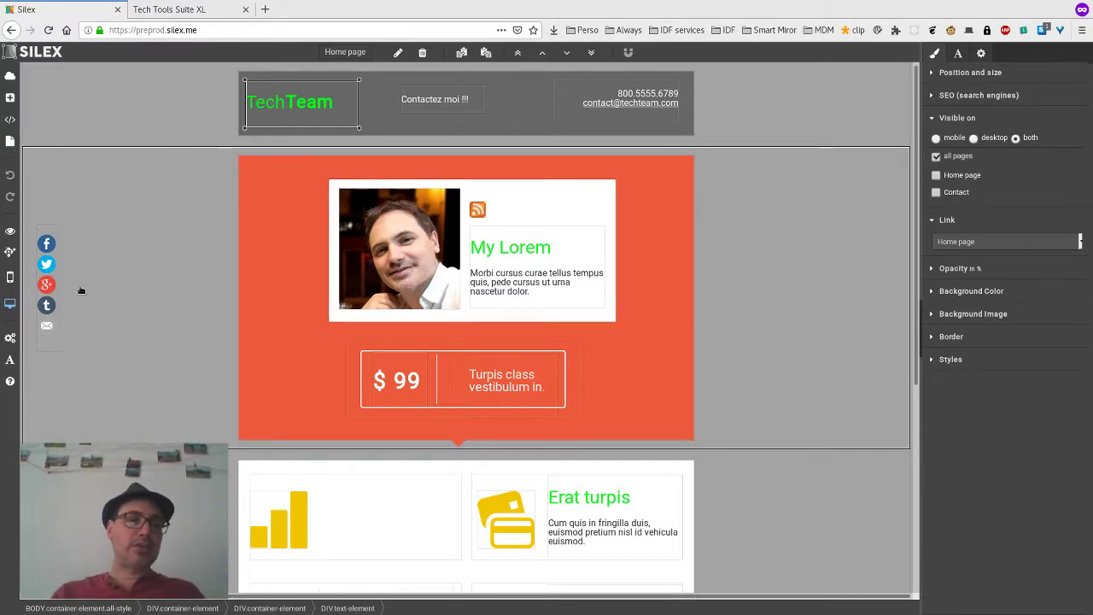
click(10, 278)
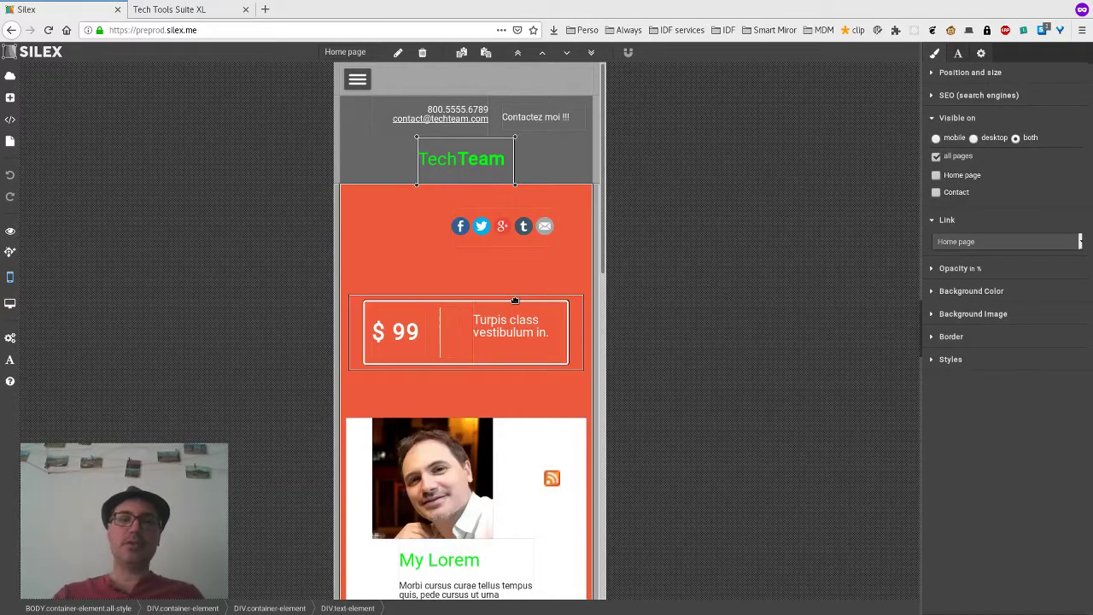
click(359, 81)
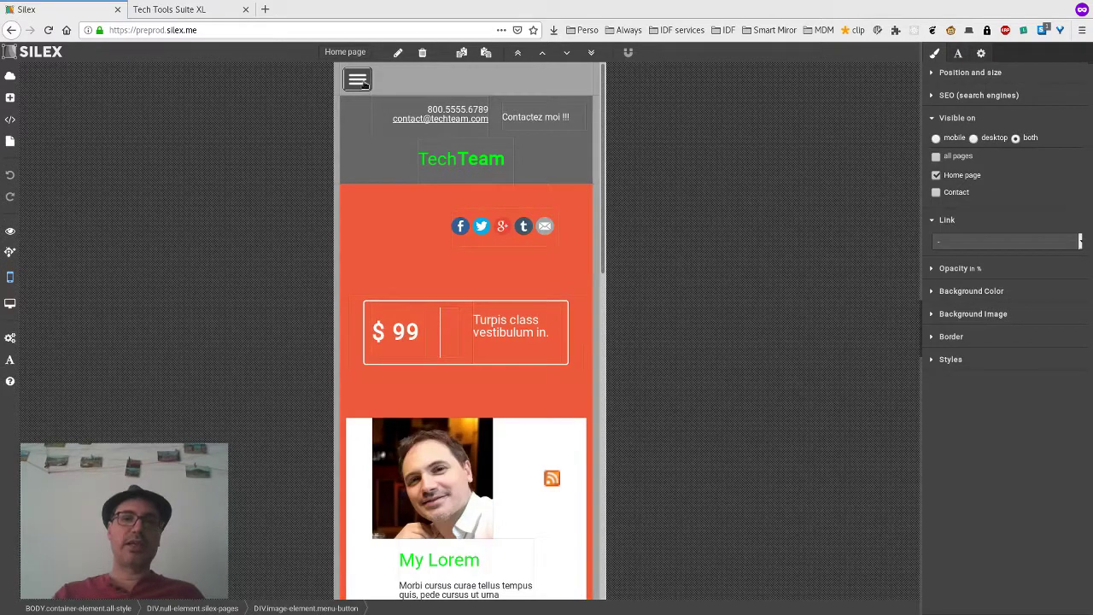
scroll(417, 243, down, 3)
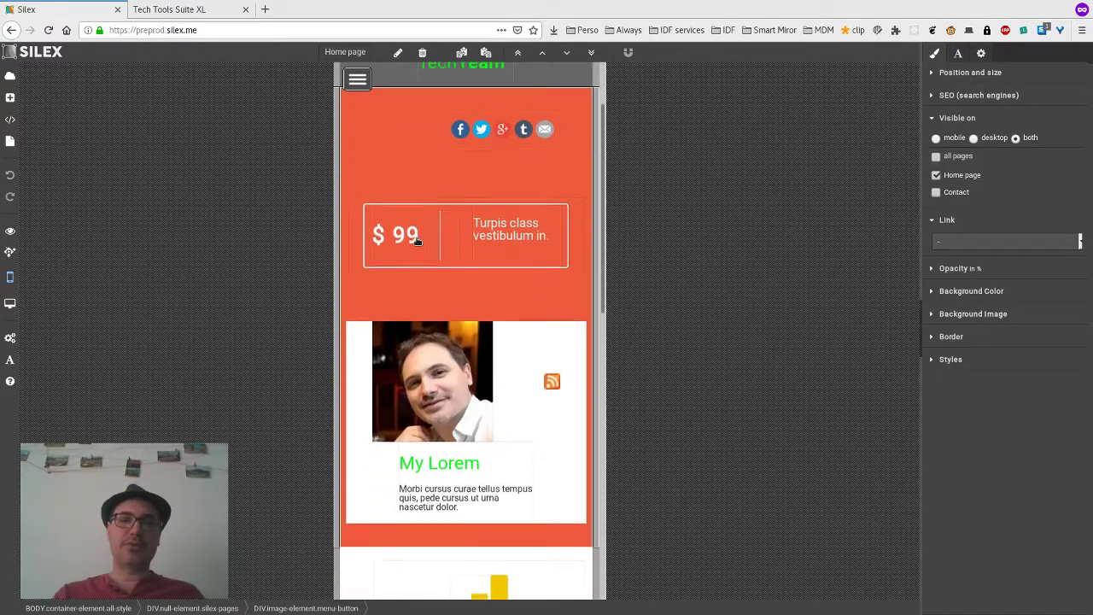
scroll(432, 205, up, 3)
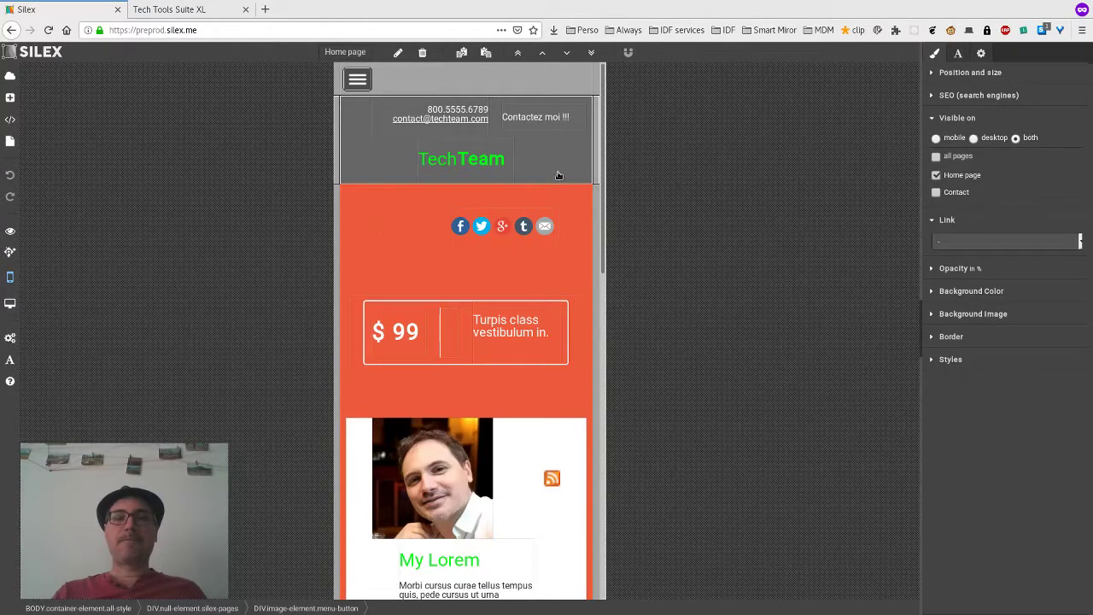
click(536, 123)
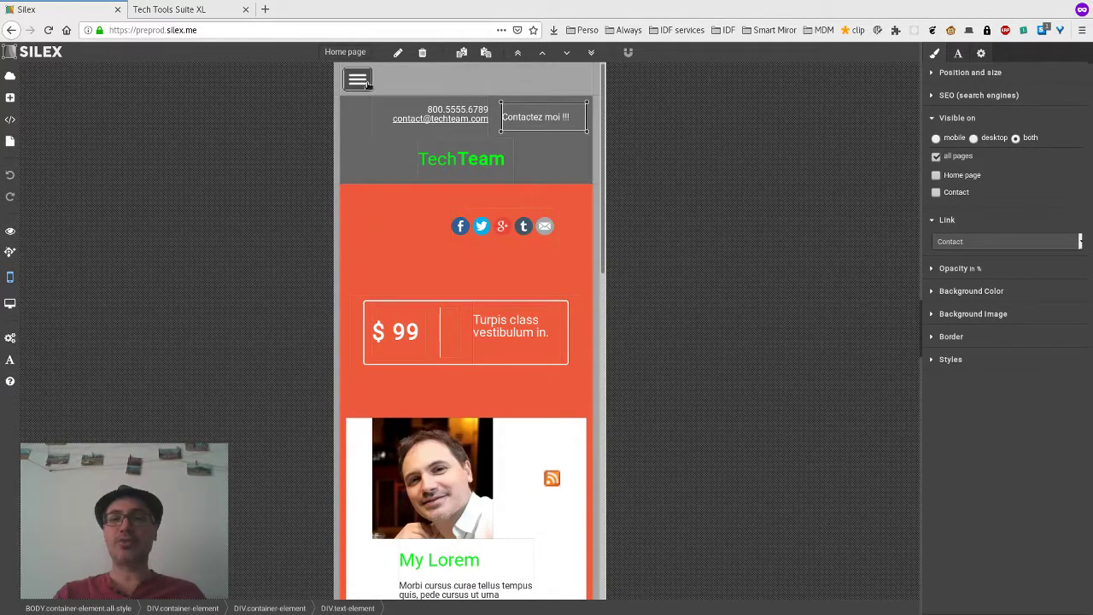
click(994, 139)
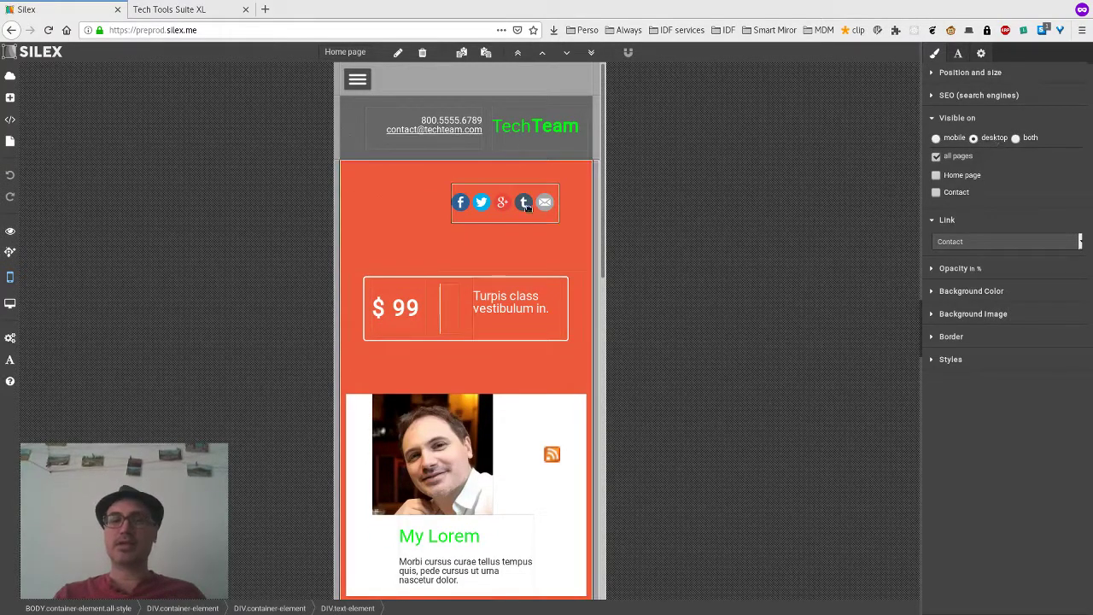
Compare the desktop and mobile versions of the Home page, and select the white container around the My Lorem block in the mobile version.
click(11, 303)
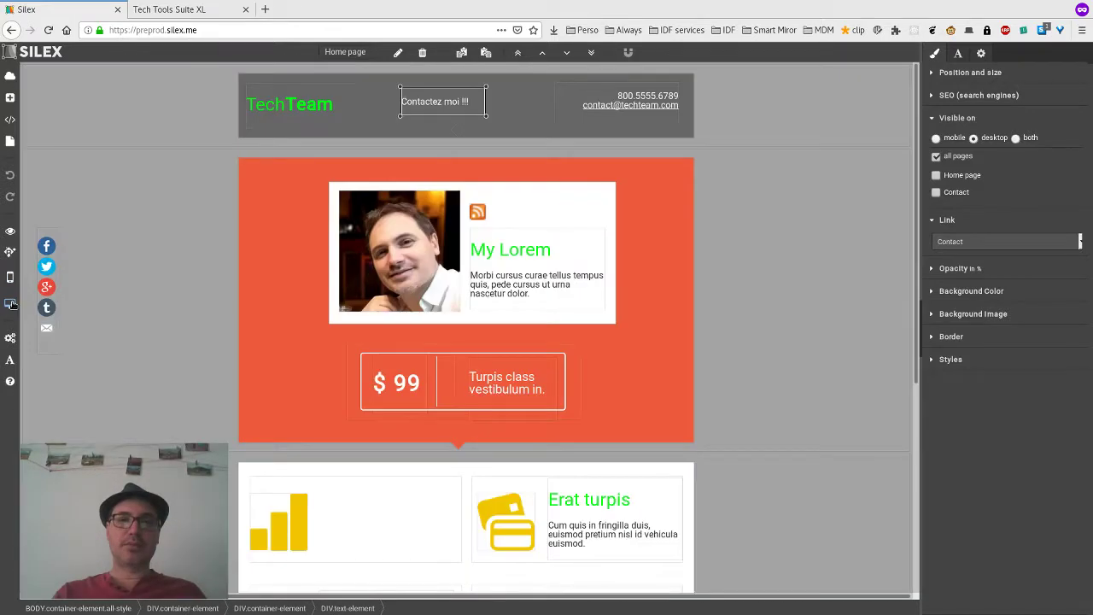
click(10, 280)
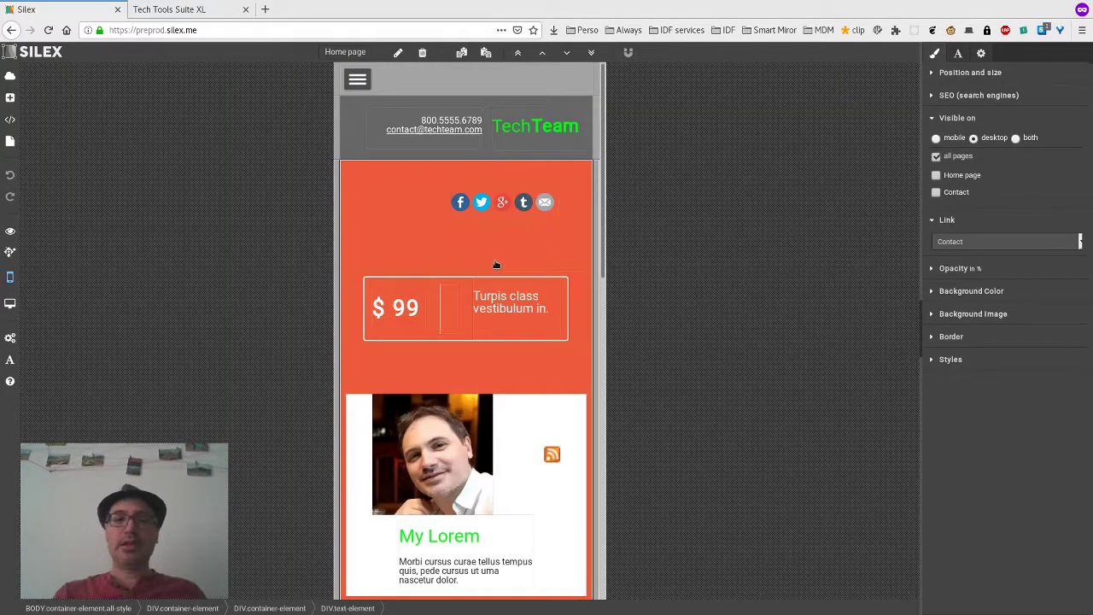
scroll(521, 357, down, 4)
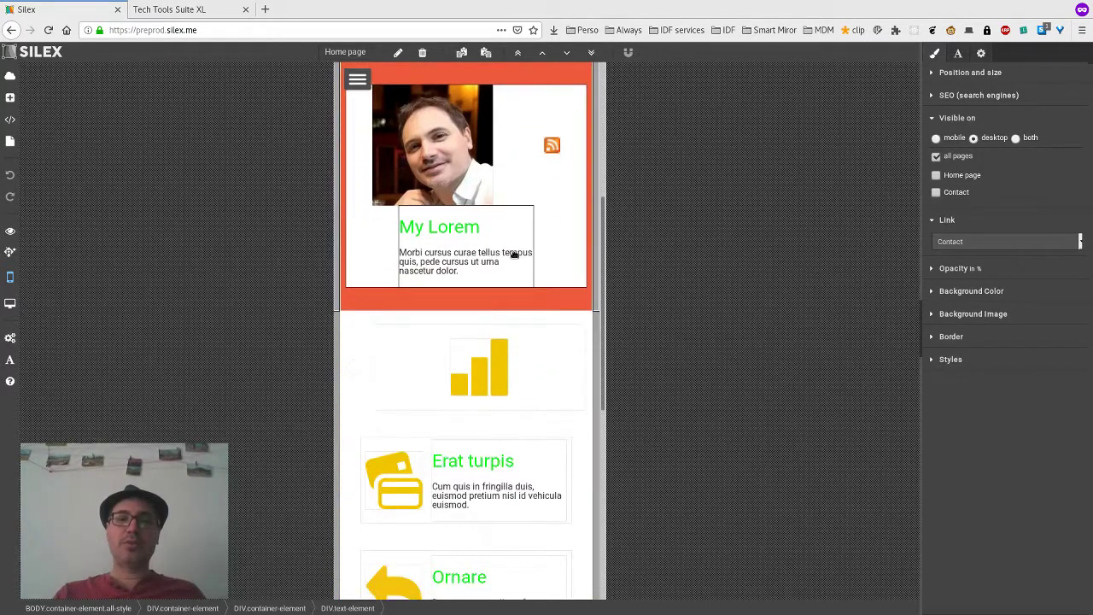
click(580, 200)
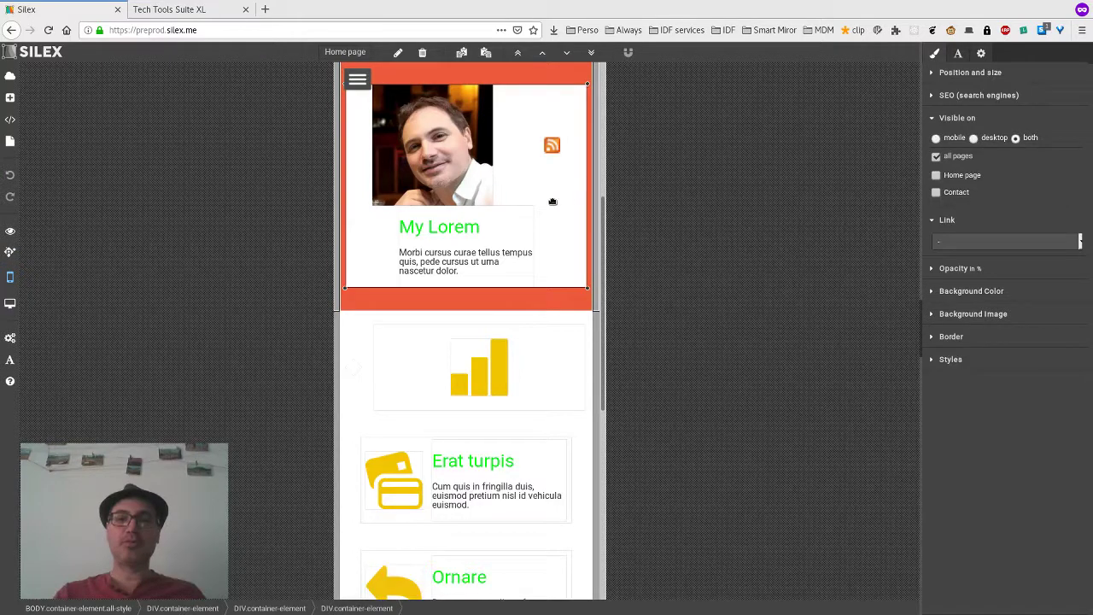